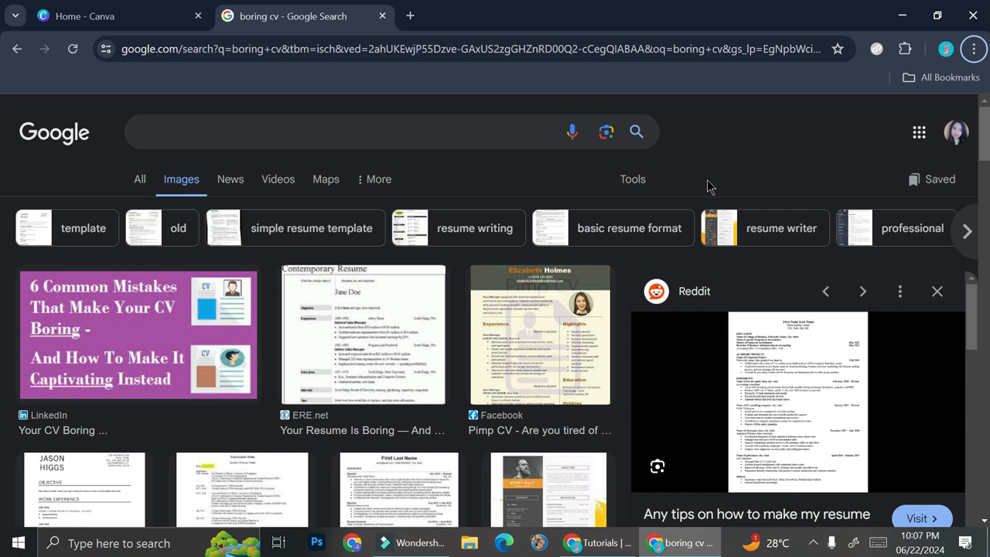
Browse the 'boring cv' image search results, previewing several example resumes
scroll(436, 316, down, 4)
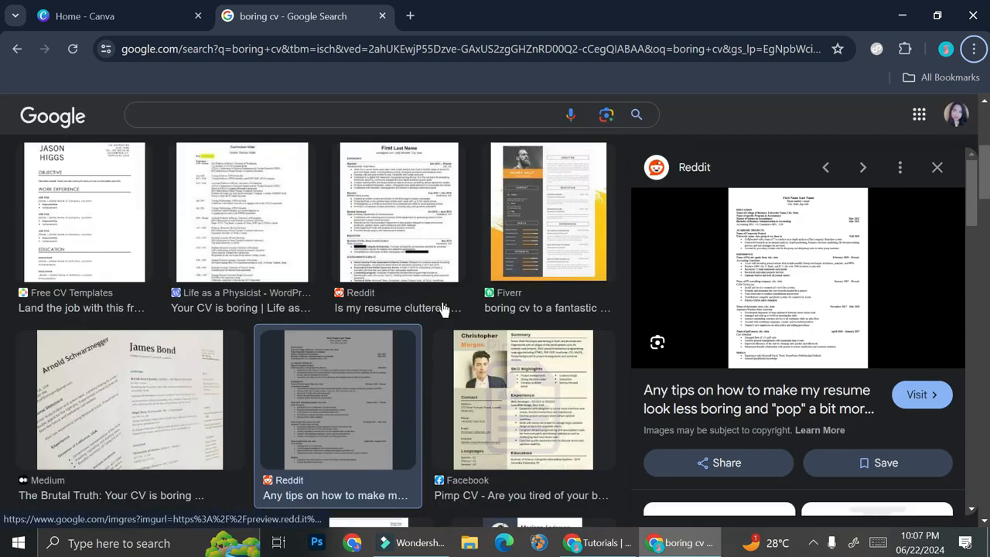
scroll(443, 309, down, 2)
scroll(439, 310, down, 2)
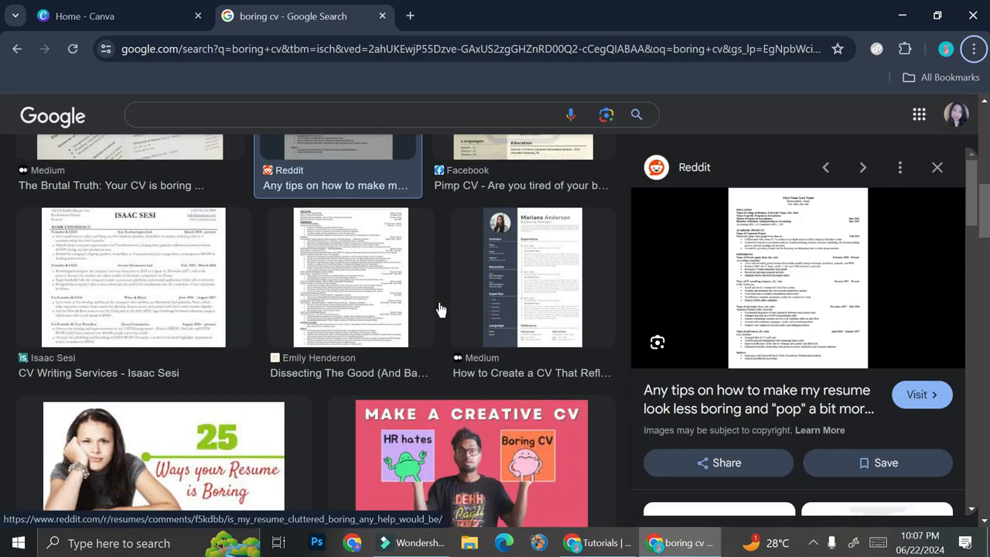
scroll(433, 305, up, 1)
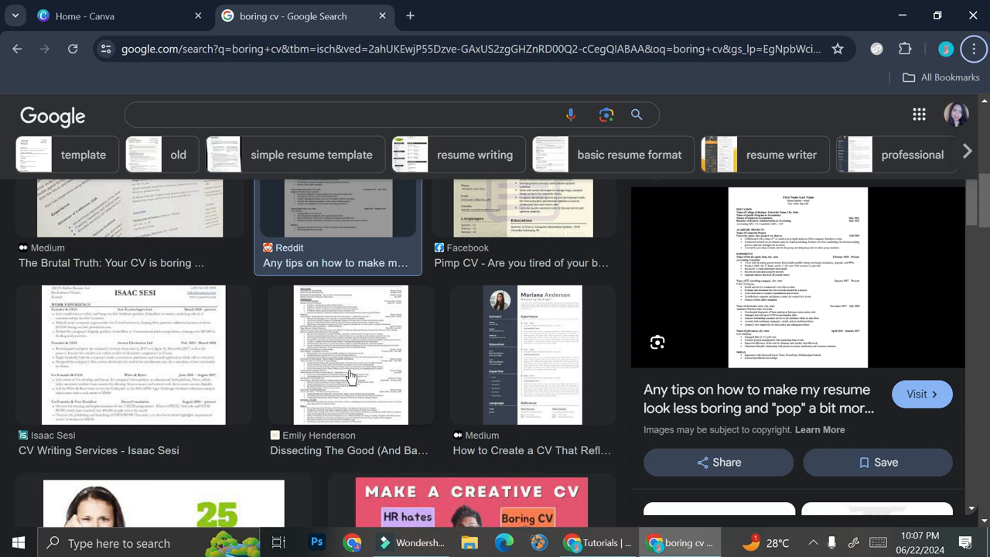
click(334, 348)
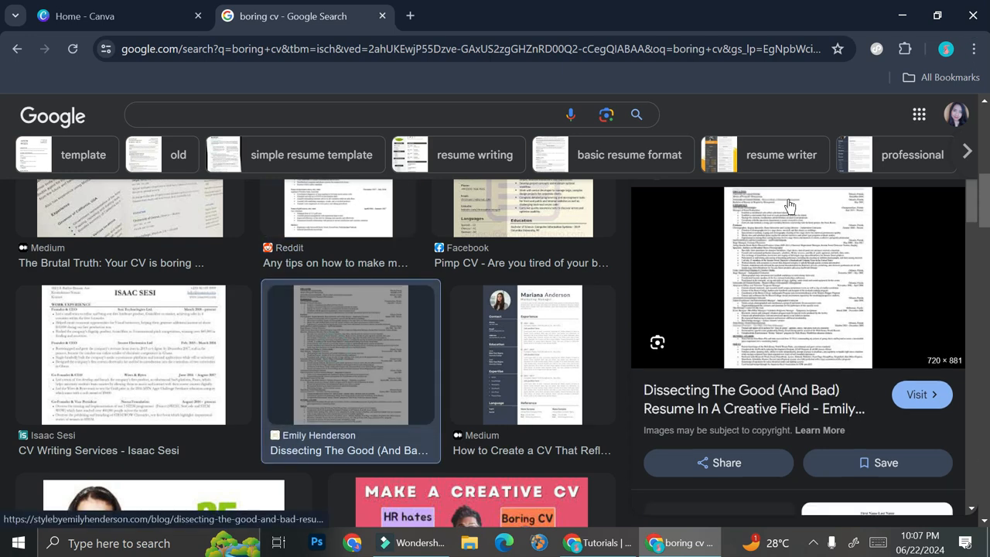
click(199, 345)
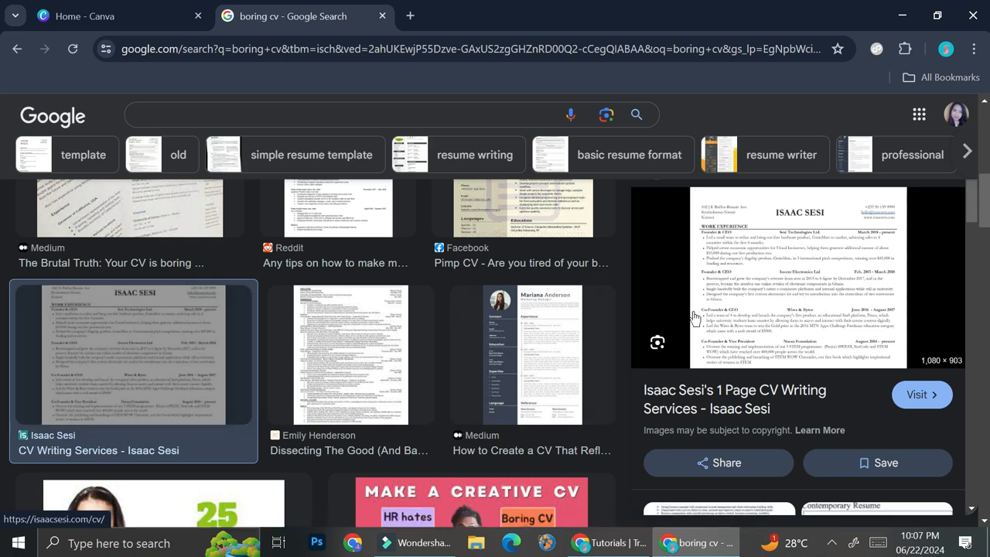
scroll(567, 378, down, 1)
scroll(567, 379, down, 1)
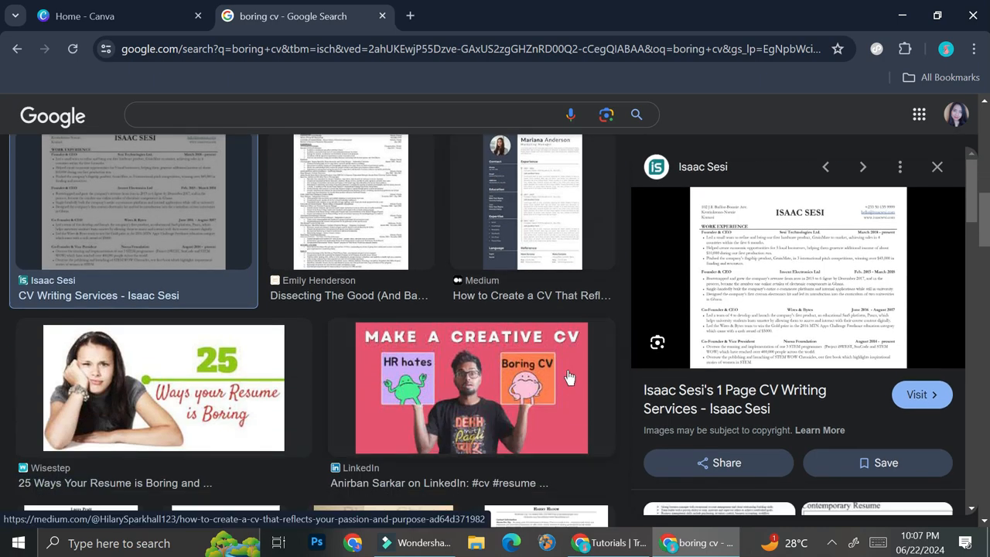
scroll(549, 310, down, 3)
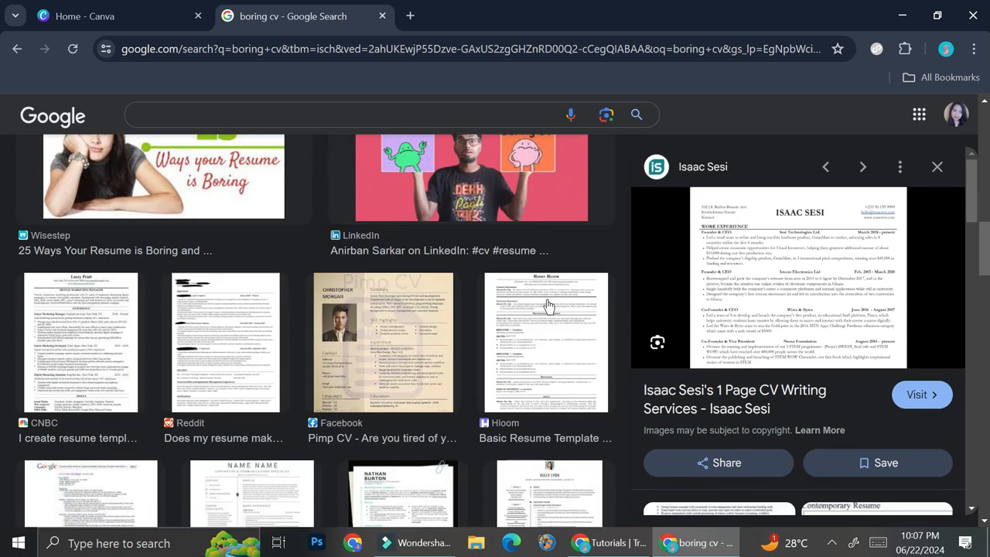
scroll(496, 315, up, 3)
scroll(525, 348, up, 1)
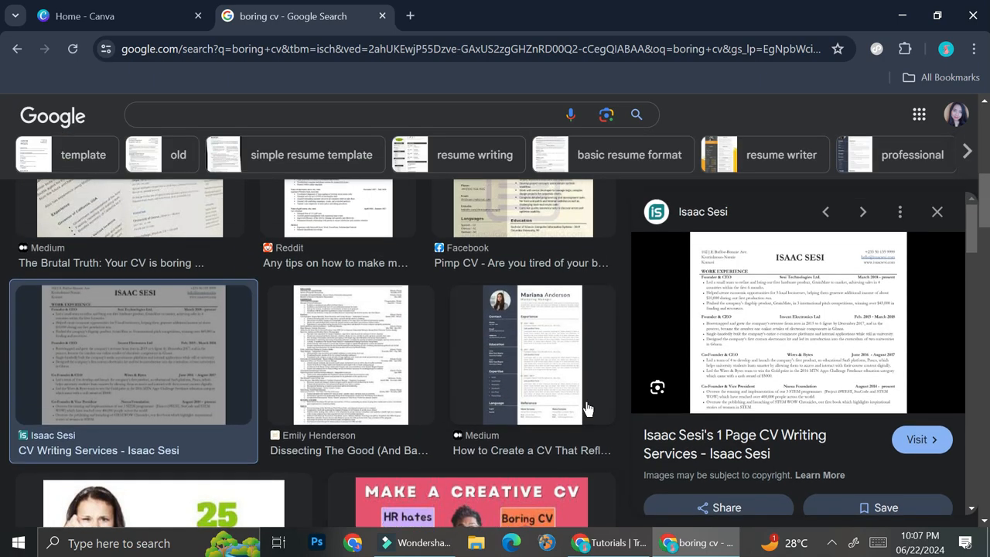
click(550, 378)
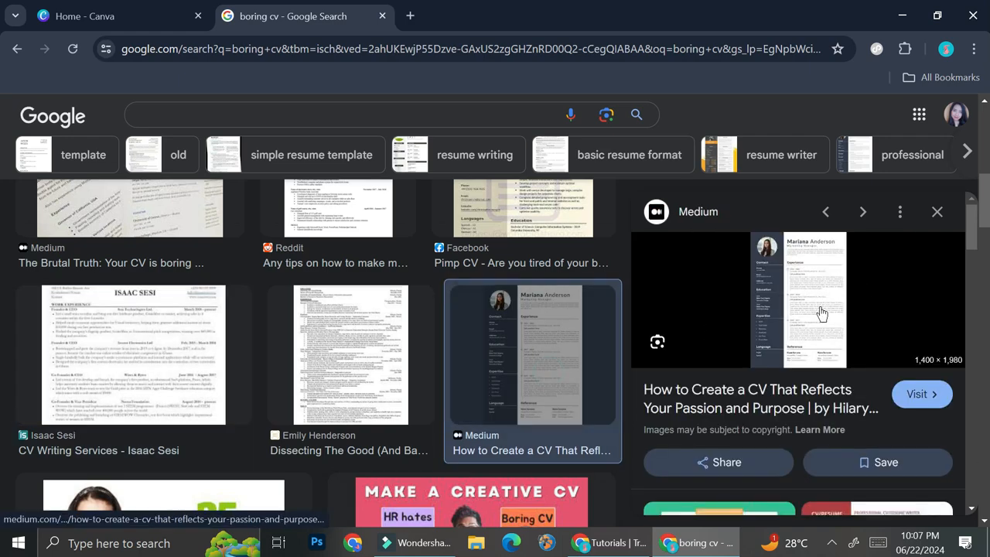
scroll(533, 348, up, 3)
scroll(534, 333, up, 5)
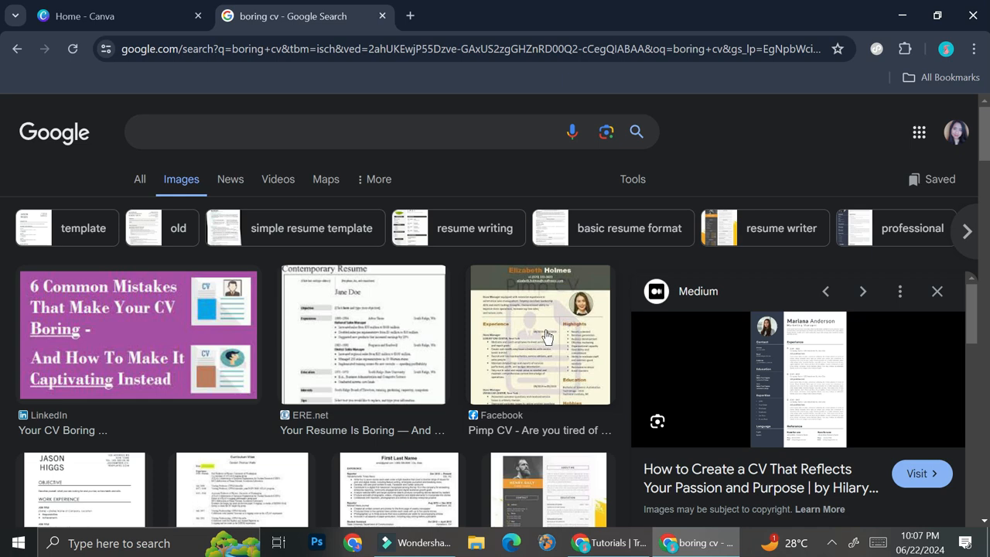
Switch to the Canva tab and search the templates for 'cv professional'
click(382, 15)
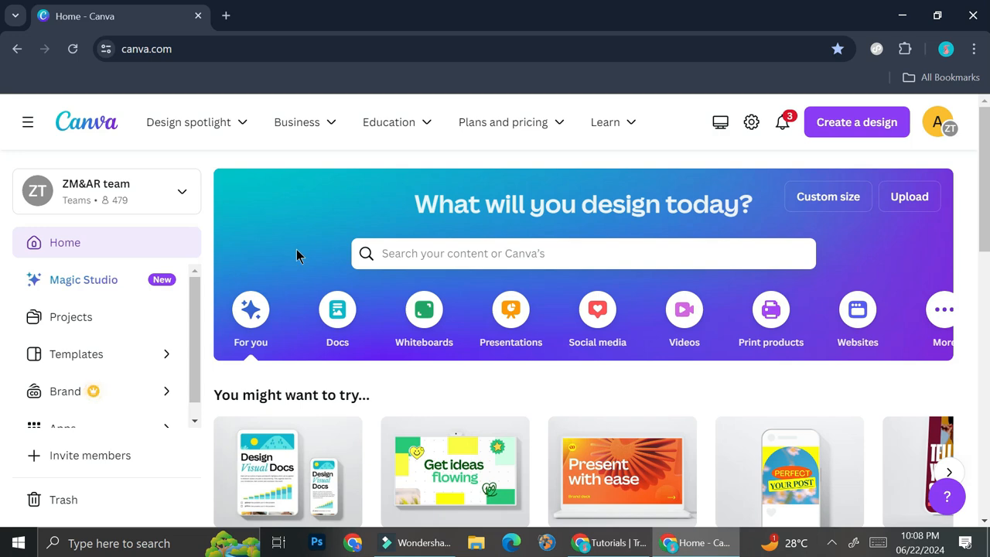
click(416, 265)
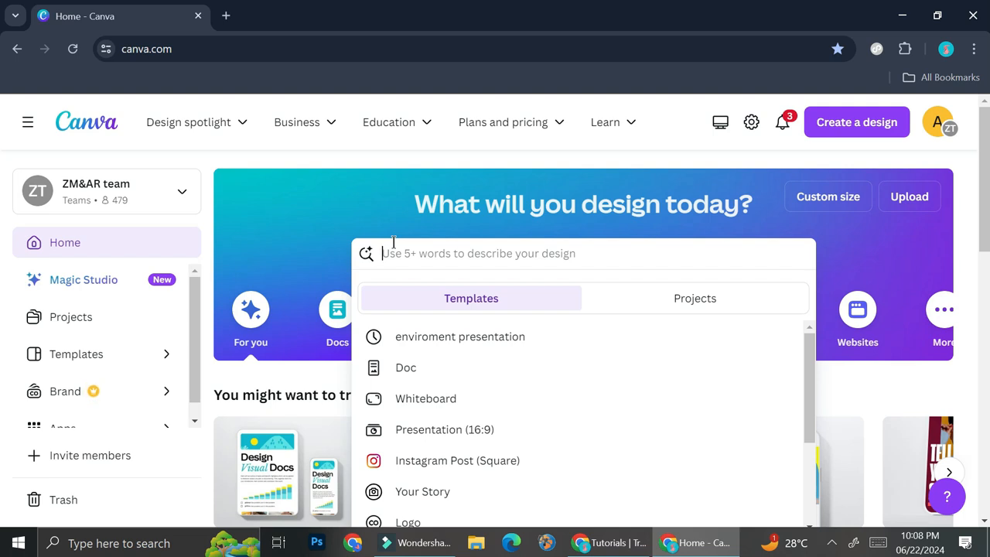
text(cv)
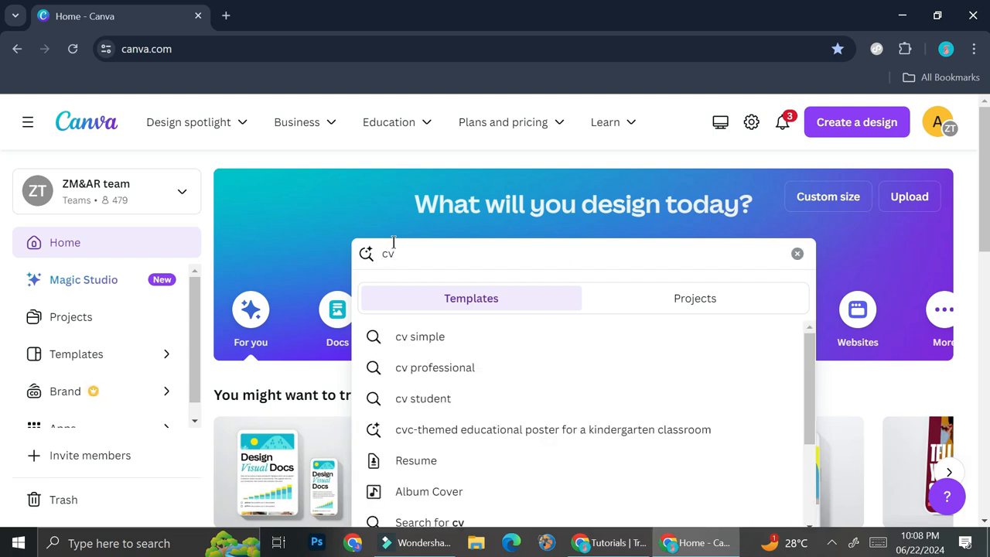
click(495, 368)
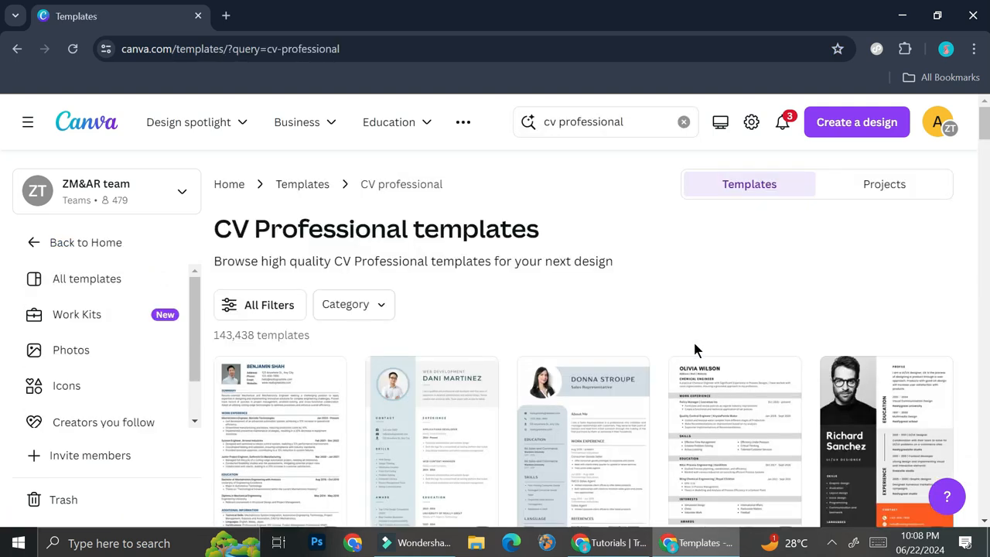
Browse the CV Professional template results
scroll(693, 348, down, 1)
scroll(518, 351, down, 3)
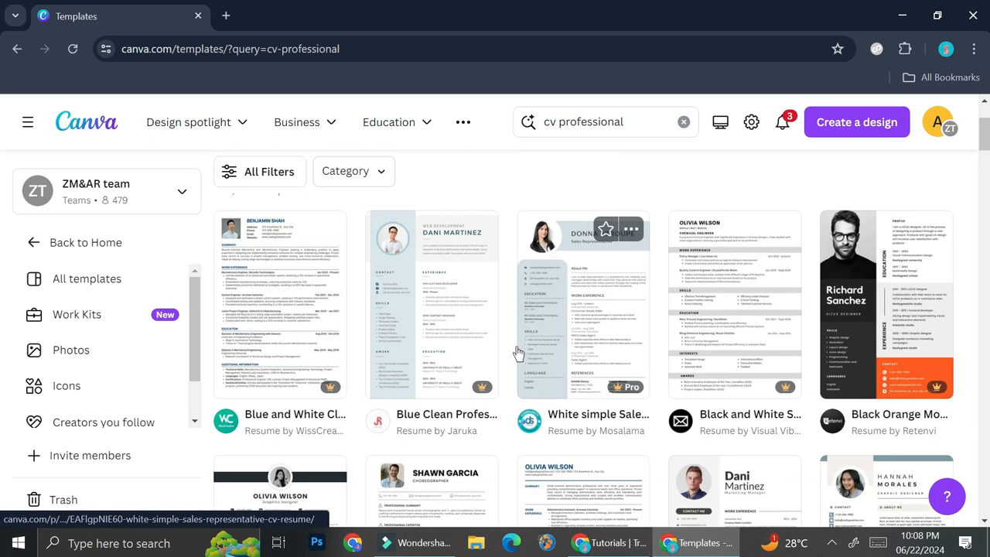
scroll(524, 347, up, 3)
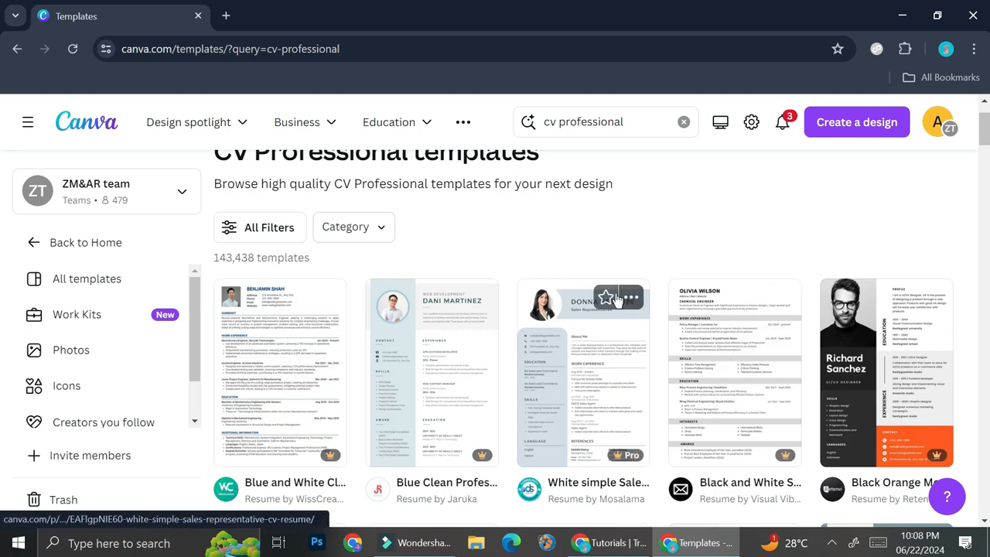
scroll(720, 325, down, 3)
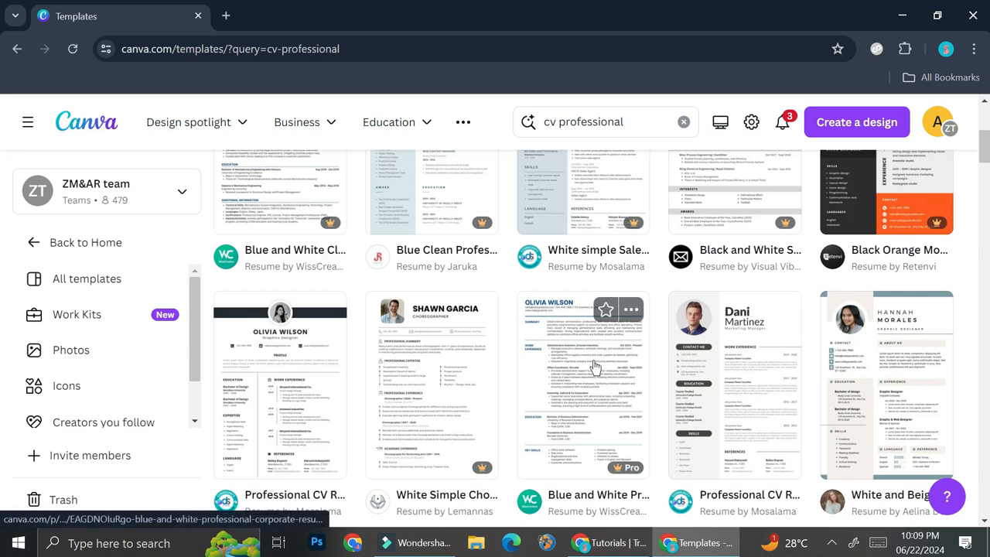
scroll(588, 362, up, 3)
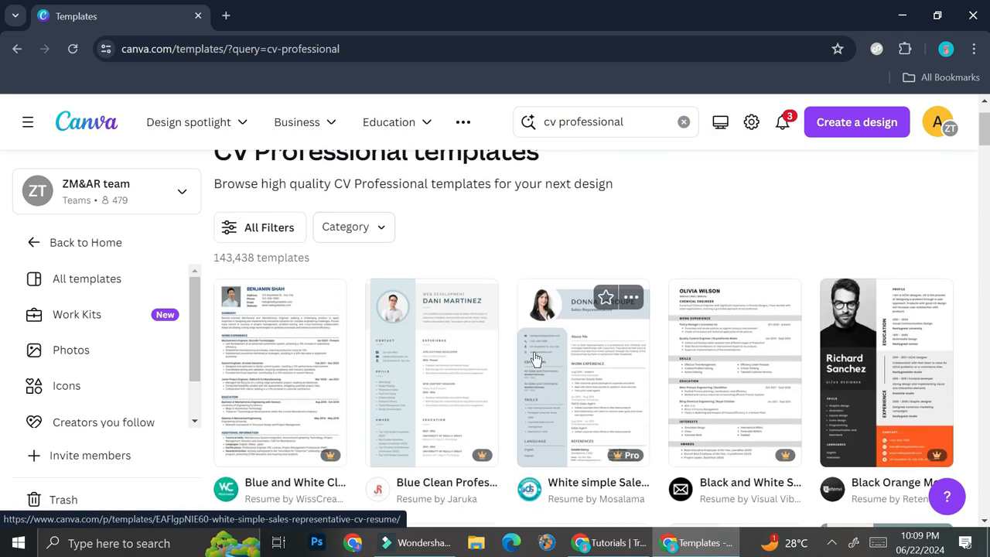
scroll(477, 408, down, 1)
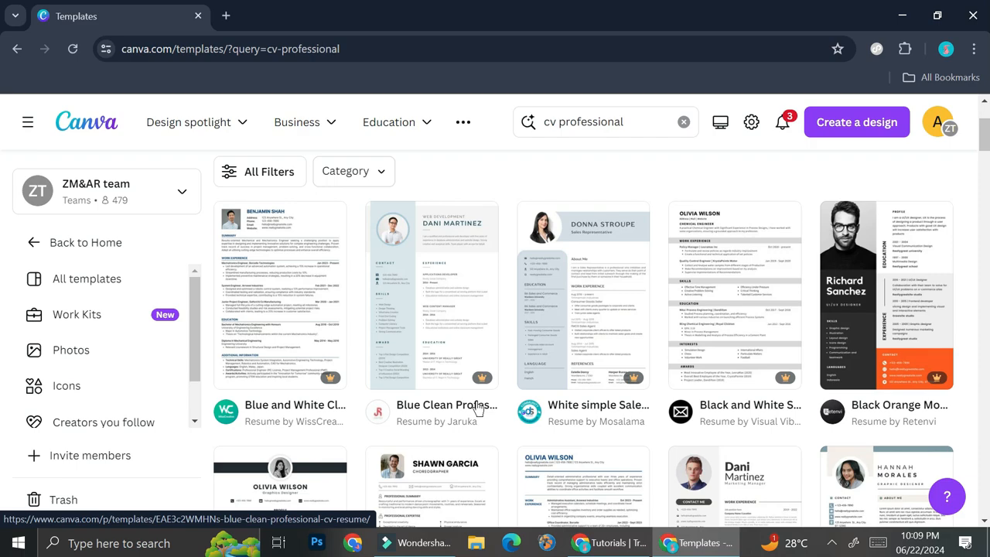
scroll(477, 409, down, 5)
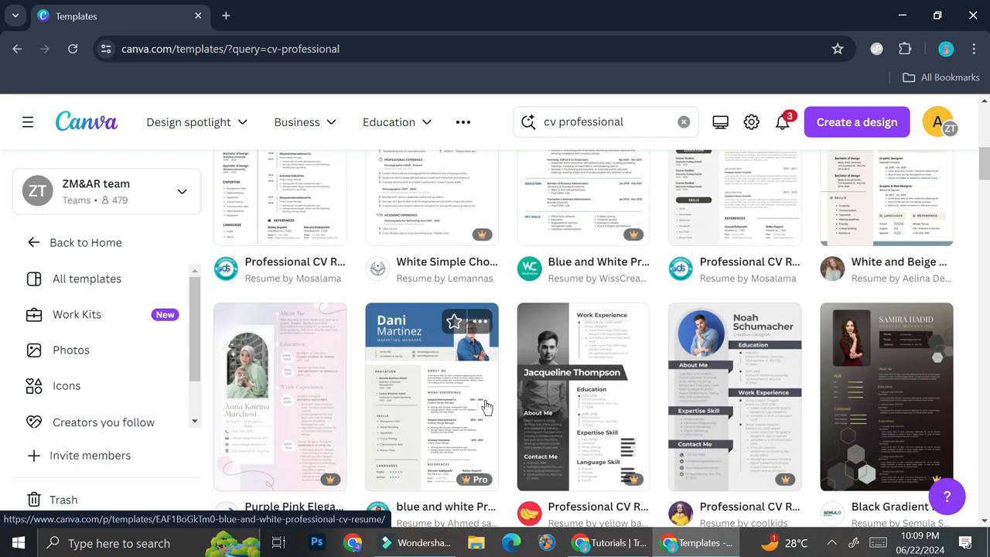
scroll(487, 404, down, 2)
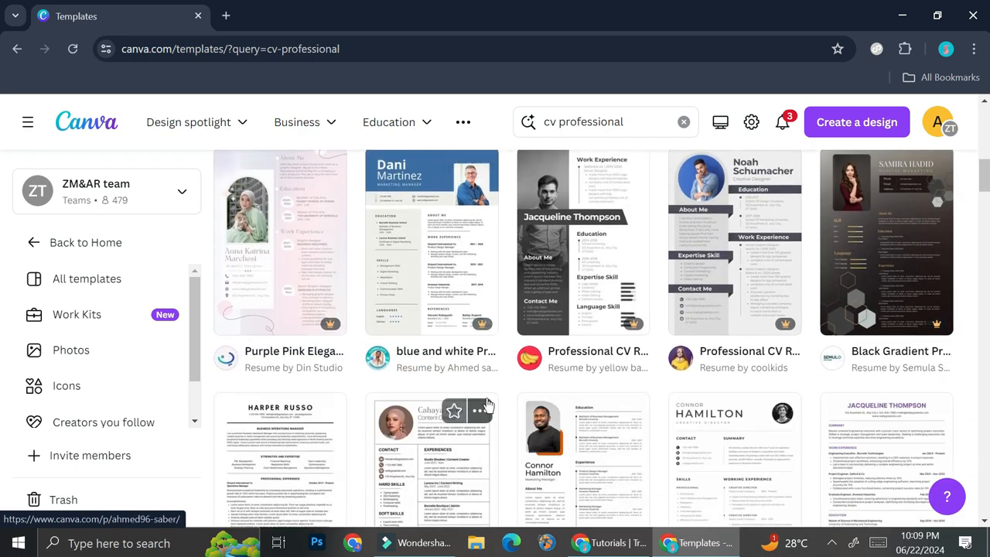
scroll(487, 404, down, 1)
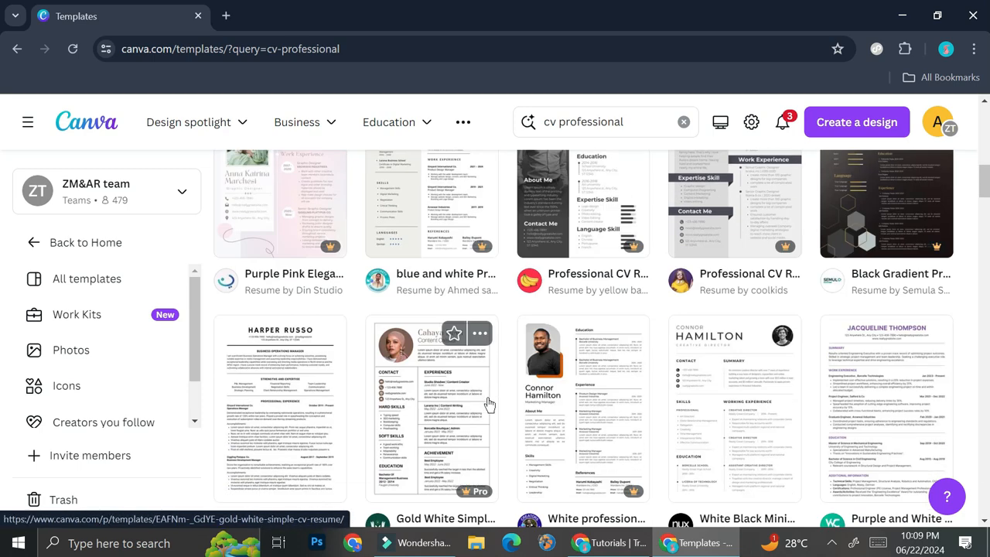
scroll(708, 422, up, 2)
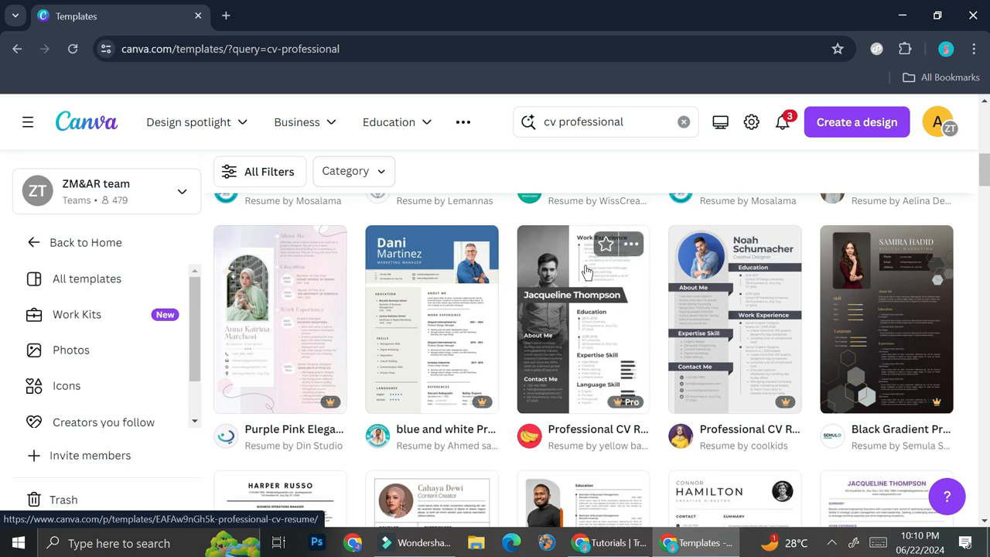
scroll(586, 271, up, 2)
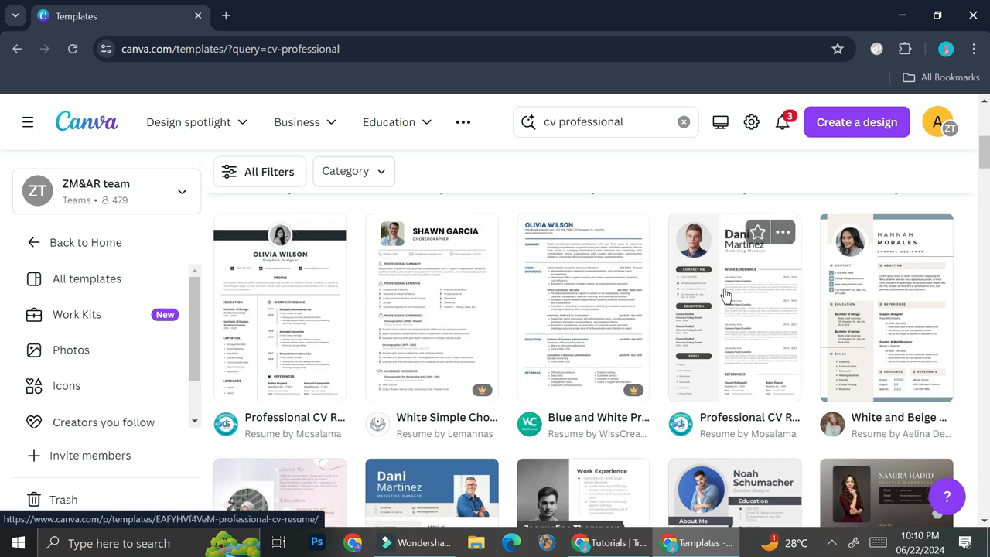
Open the 'Professional CV Resume' template by Mosalama for customising and close the letterheads panel
click(323, 296)
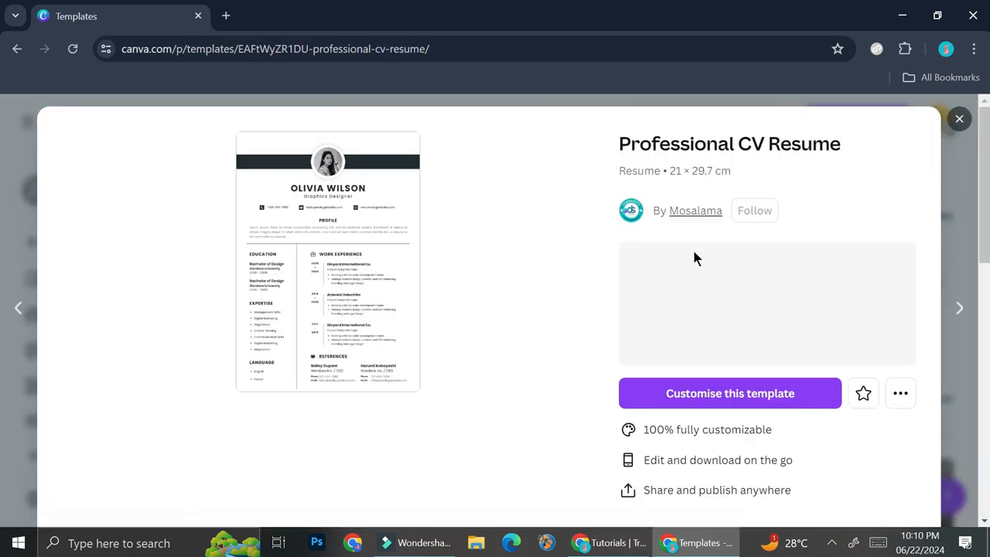
click(717, 408)
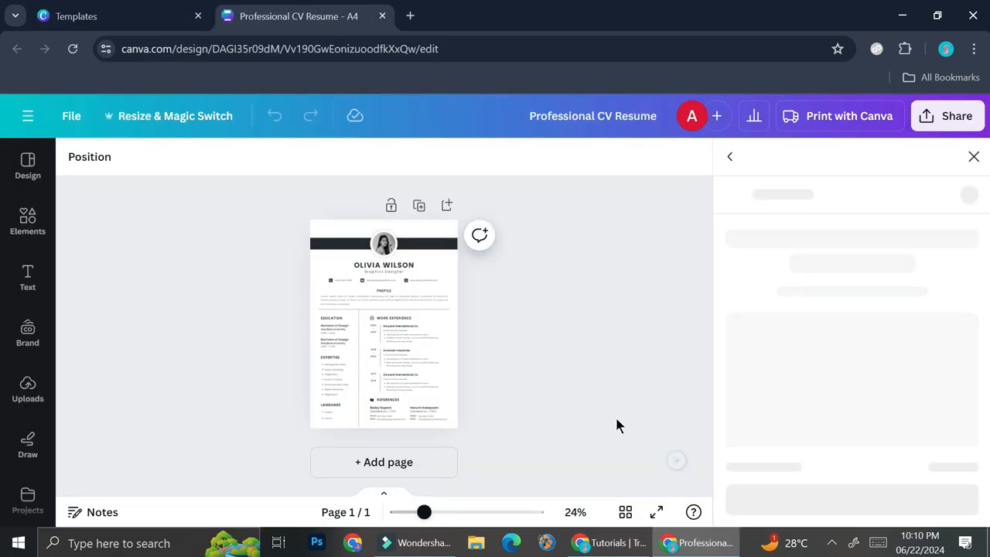
click(973, 158)
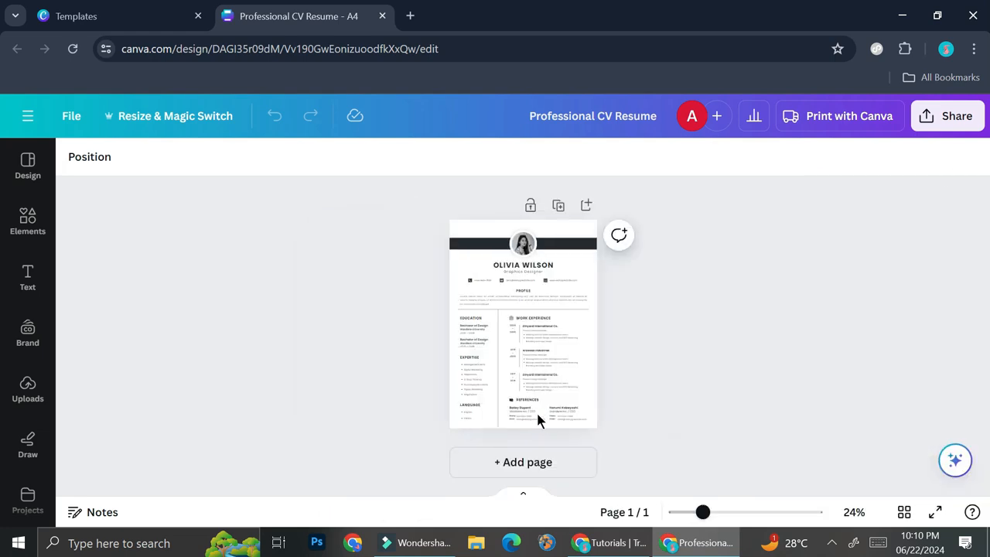
Zoom the CV to 112% and scroll through its header, profile, education and work experience sections
drag(703, 512, 750, 511)
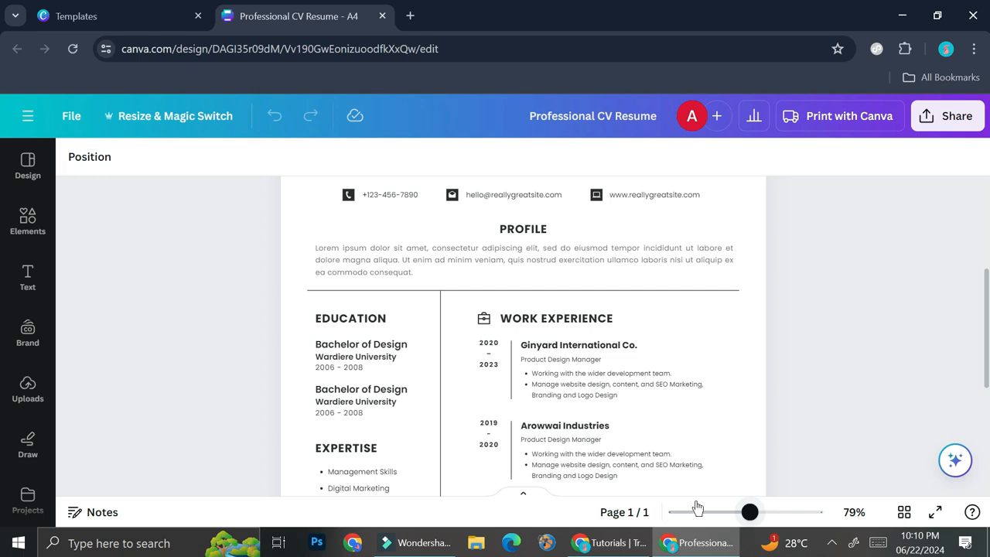
scroll(583, 310, up, 5)
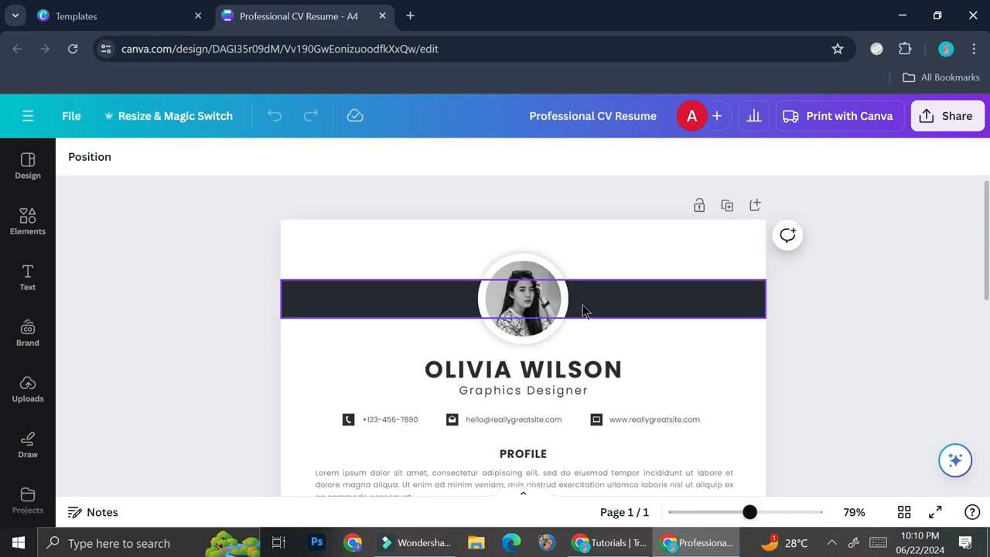
drag(749, 512, 764, 512)
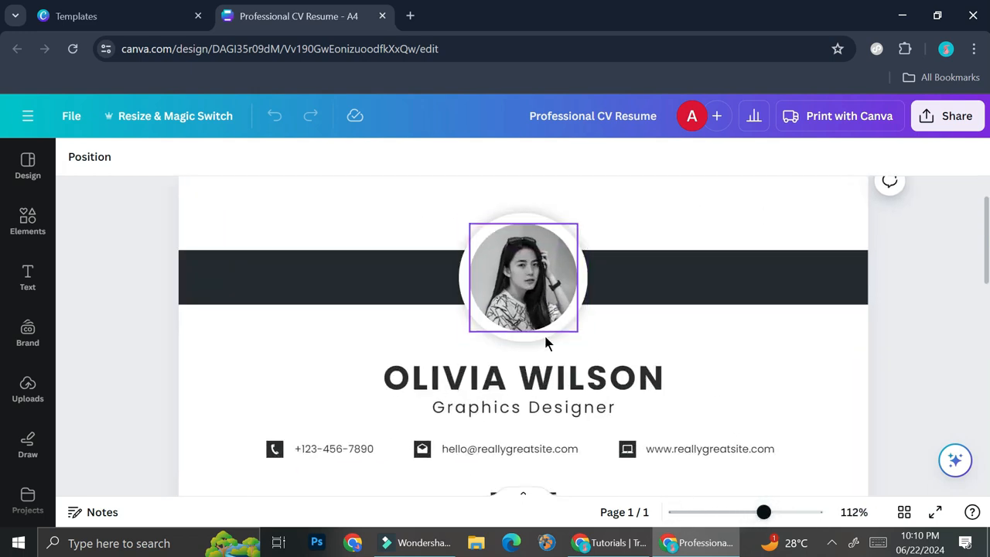
scroll(576, 336, down, 1)
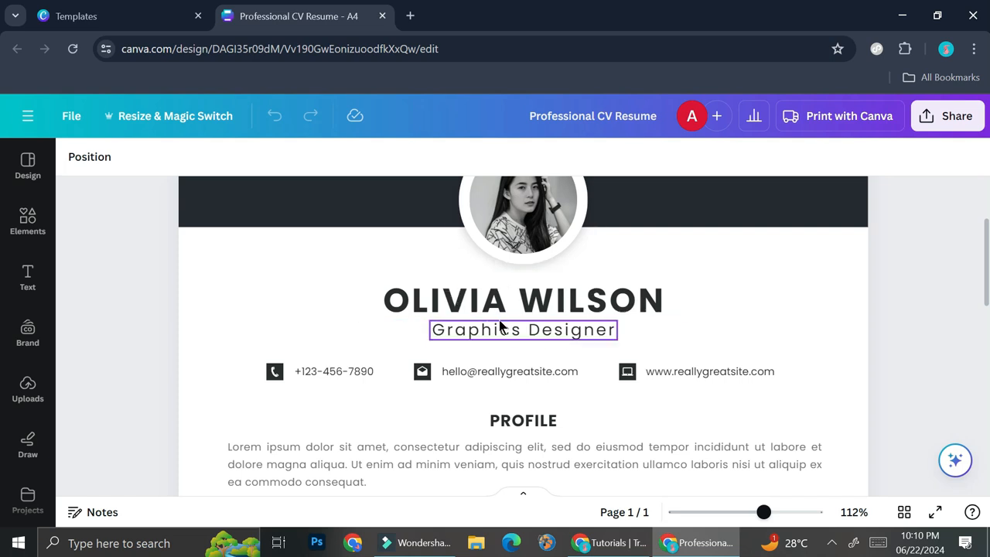
scroll(526, 327, down, 1)
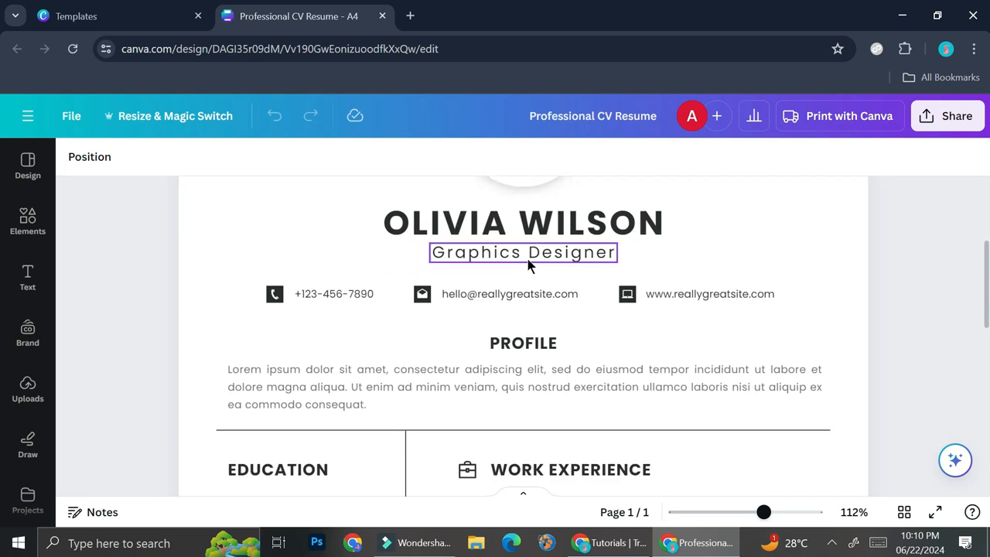
scroll(626, 303, down, 3)
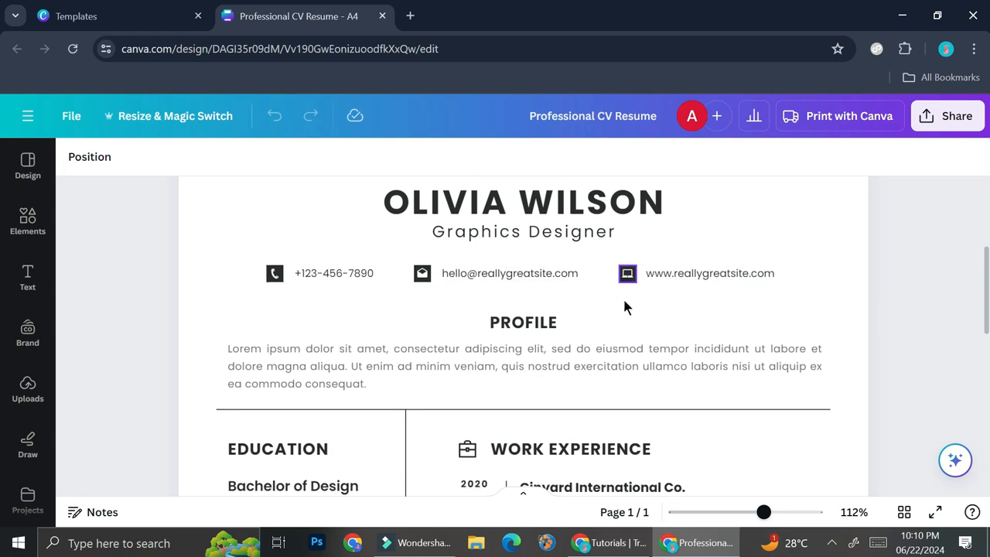
scroll(610, 258, down, 5)
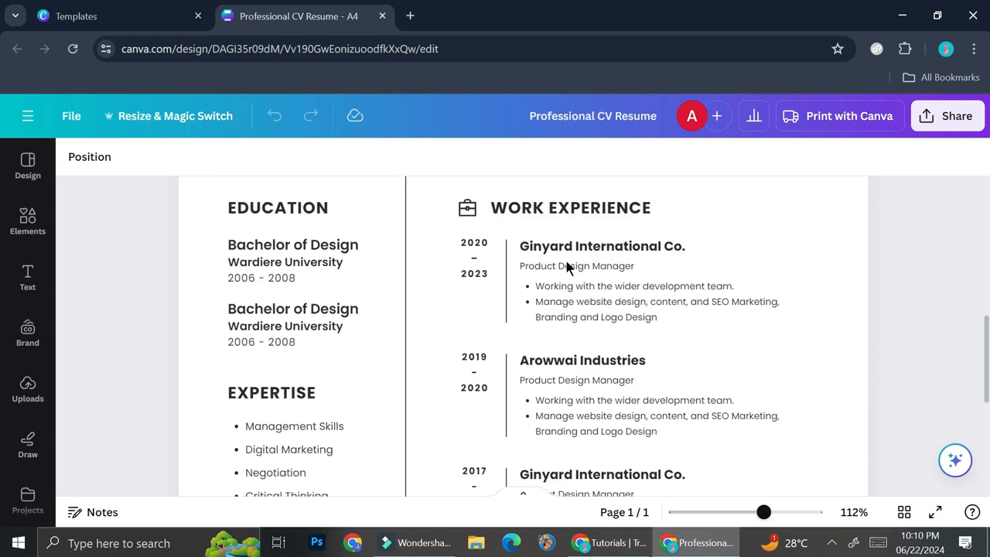
scroll(552, 313, up, 9)
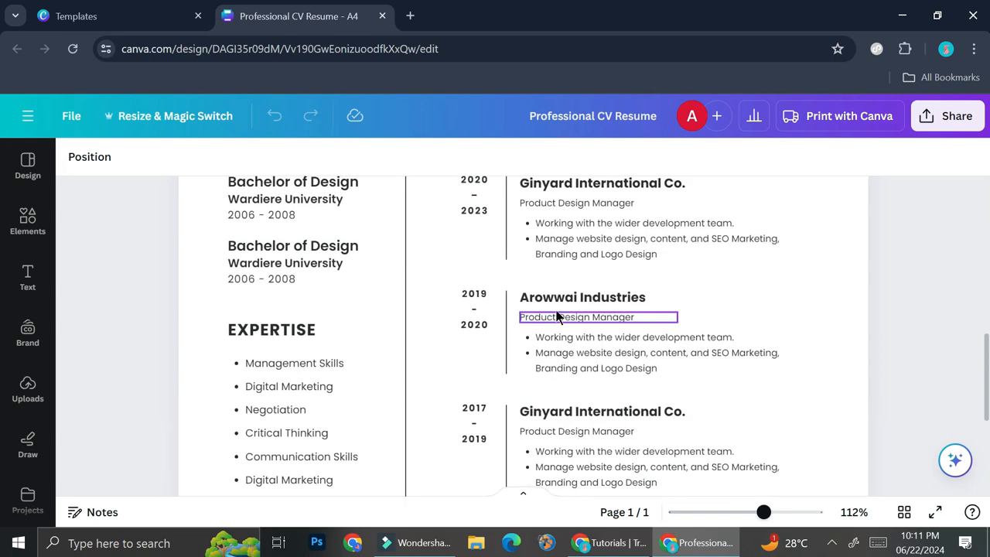
Zoom out to 75% and scroll through the whole CV page to review its layout
click(747, 516)
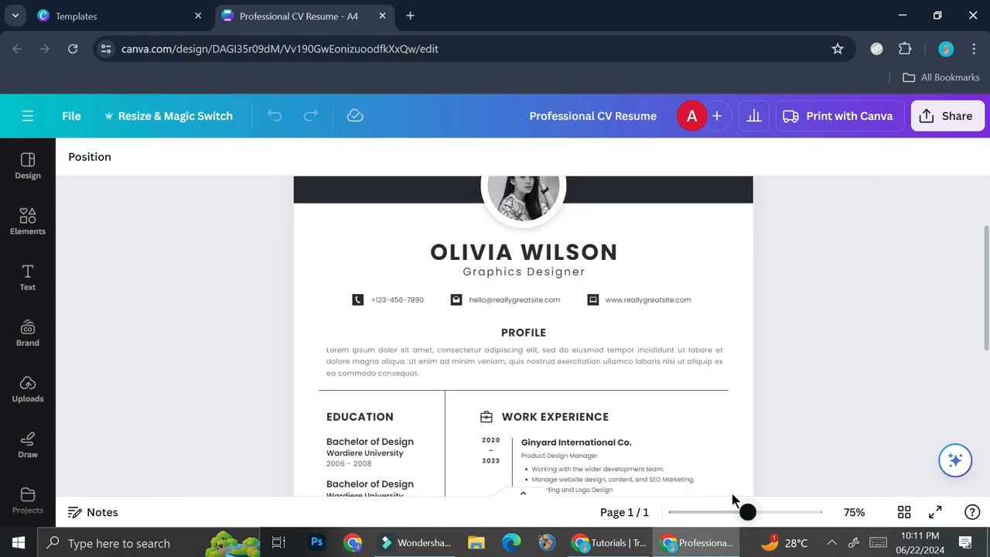
scroll(504, 292, up, 2)
scroll(444, 237, down, 6)
scroll(588, 272, up, 7)
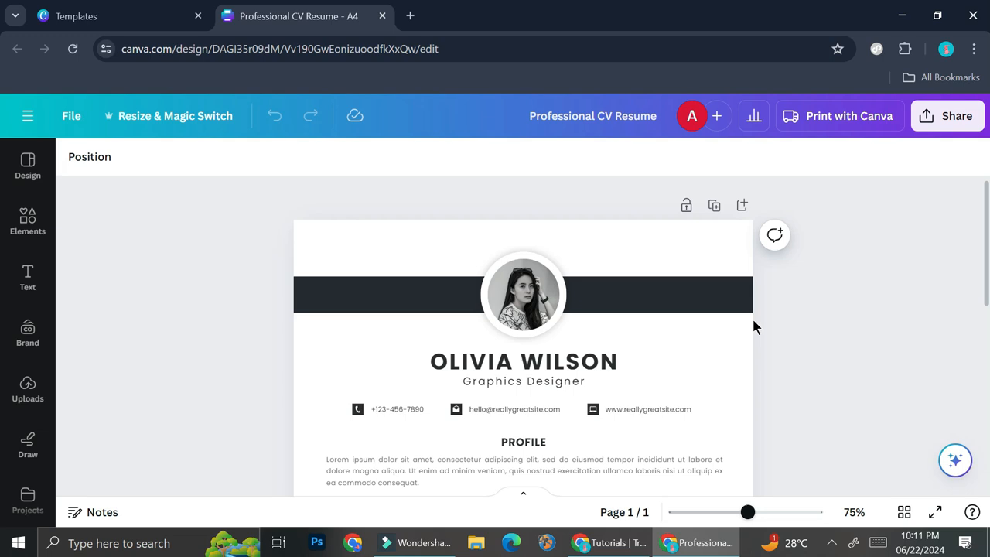
scroll(753, 326, down, 1)
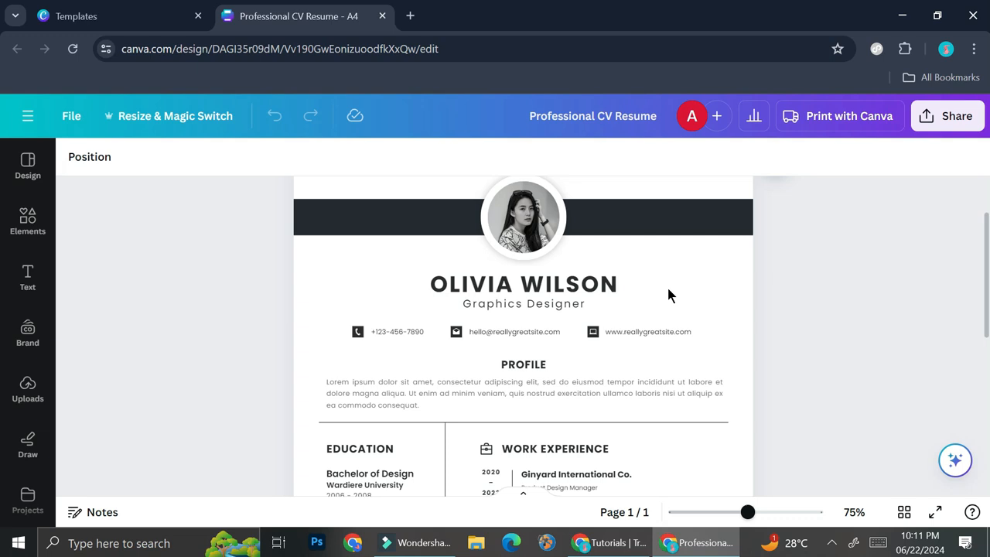
scroll(491, 214, up, 1)
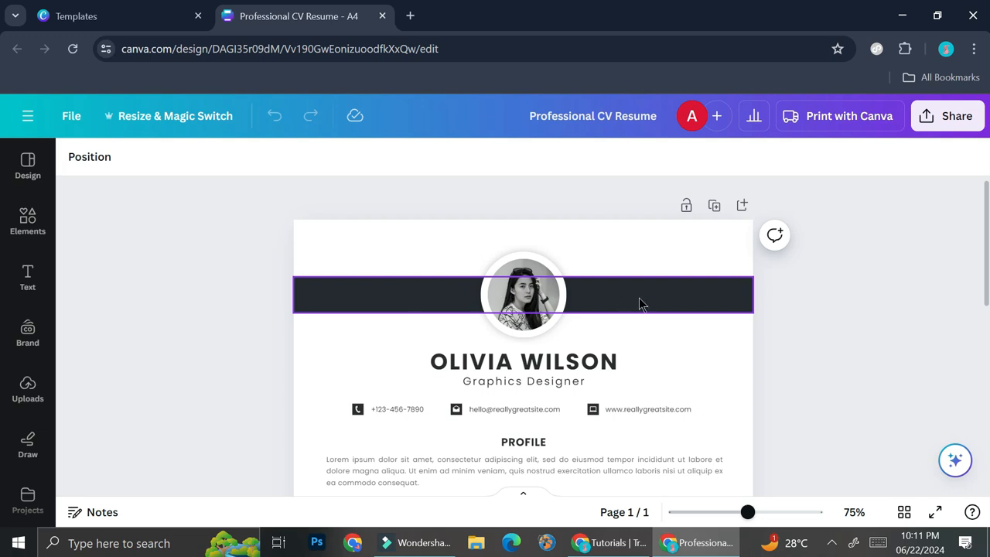
scroll(664, 322, down, 5)
scroll(599, 304, down, 1)
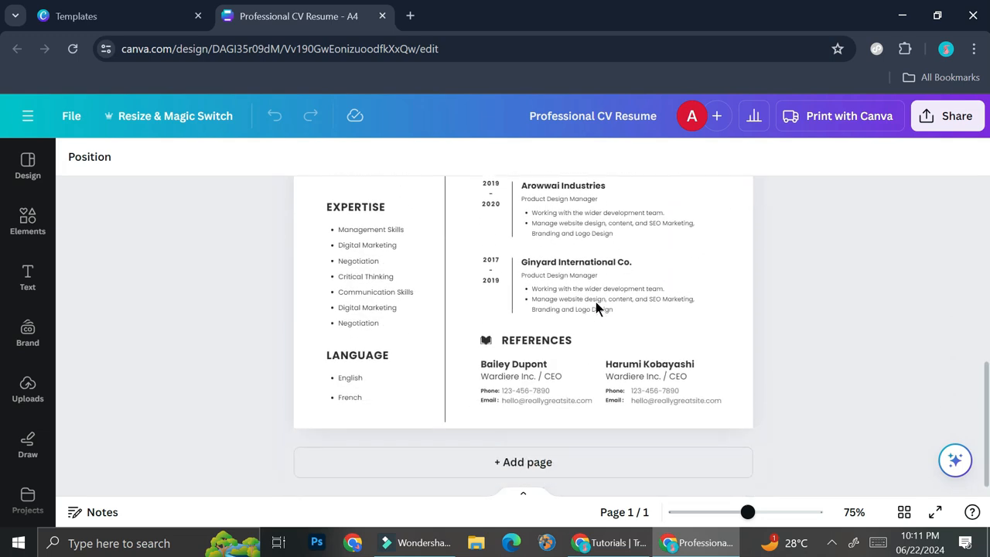
scroll(580, 317, up, 2)
scroll(581, 317, up, 2)
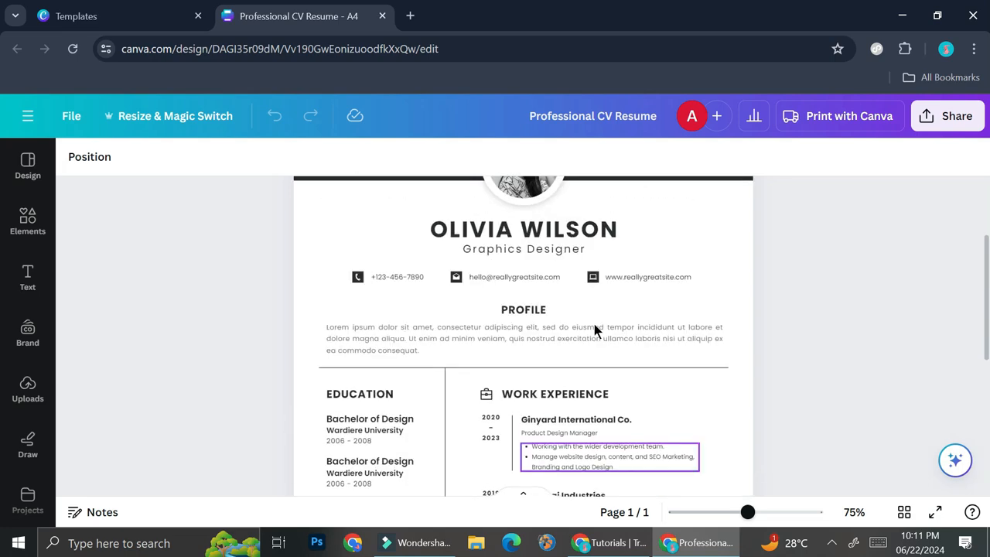
scroll(594, 318, down, 3)
Zoom to 95% and scroll through the work experience and references sections to examine them
click(777, 513)
scroll(653, 386, up, 2)
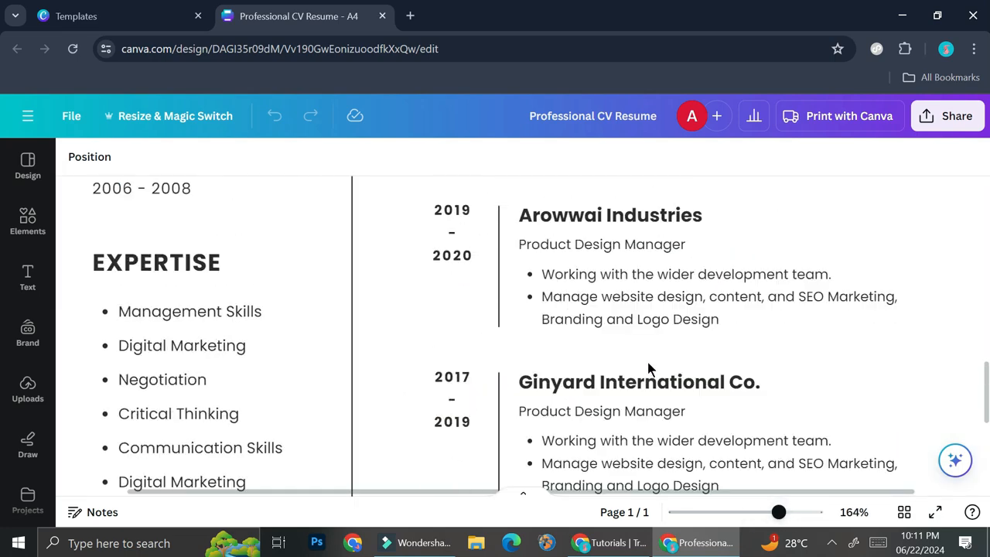
click(757, 513)
scroll(637, 331, up, 2)
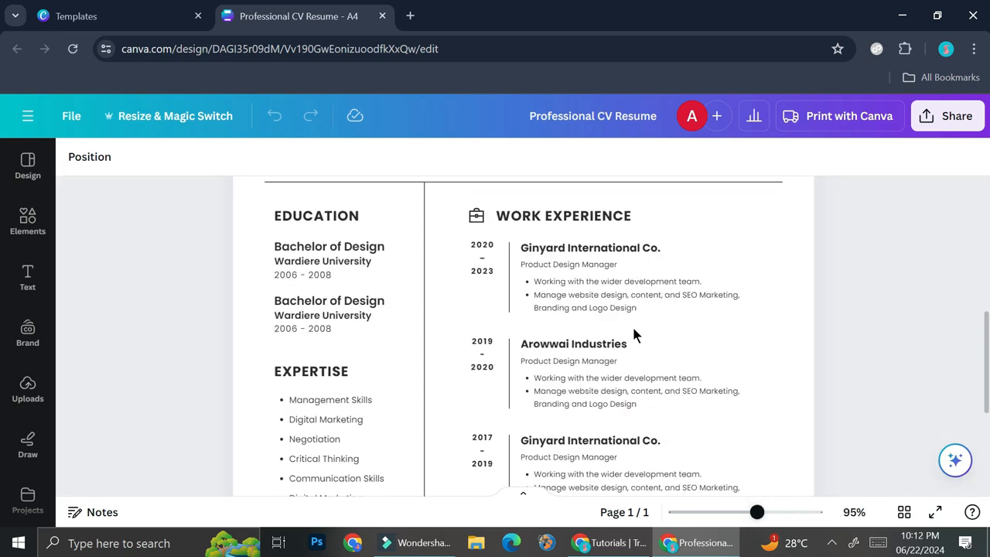
scroll(612, 301, down, 1)
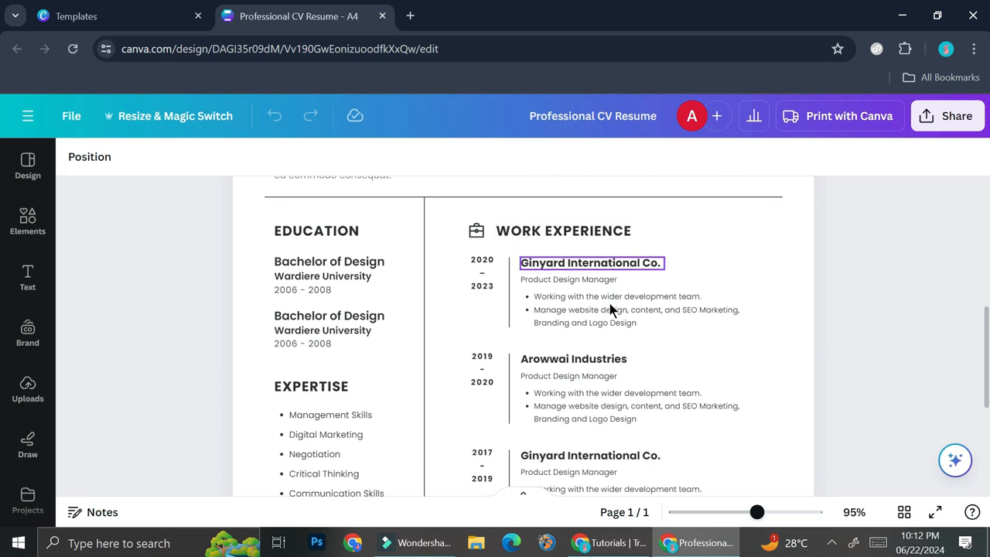
scroll(612, 305, up, 1)
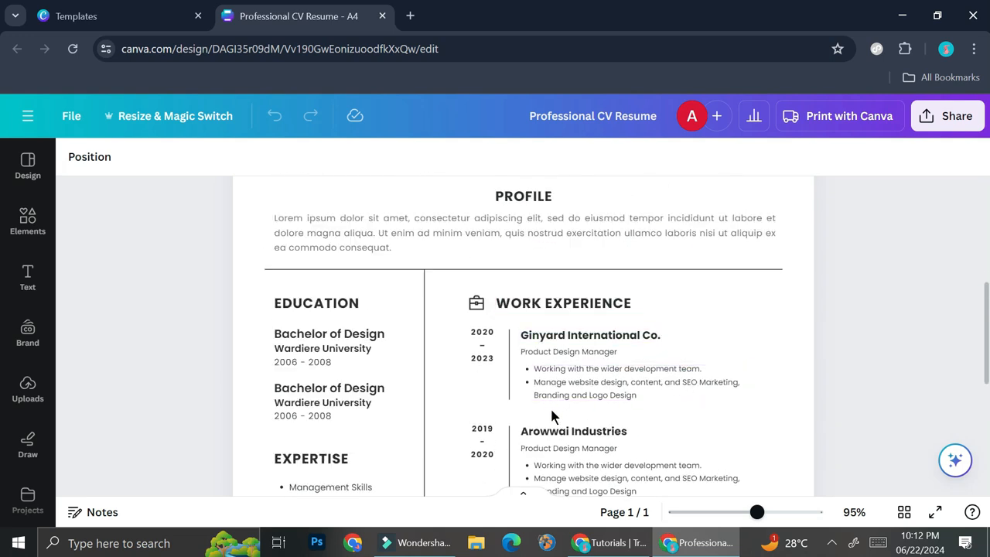
scroll(568, 404, down, 2)
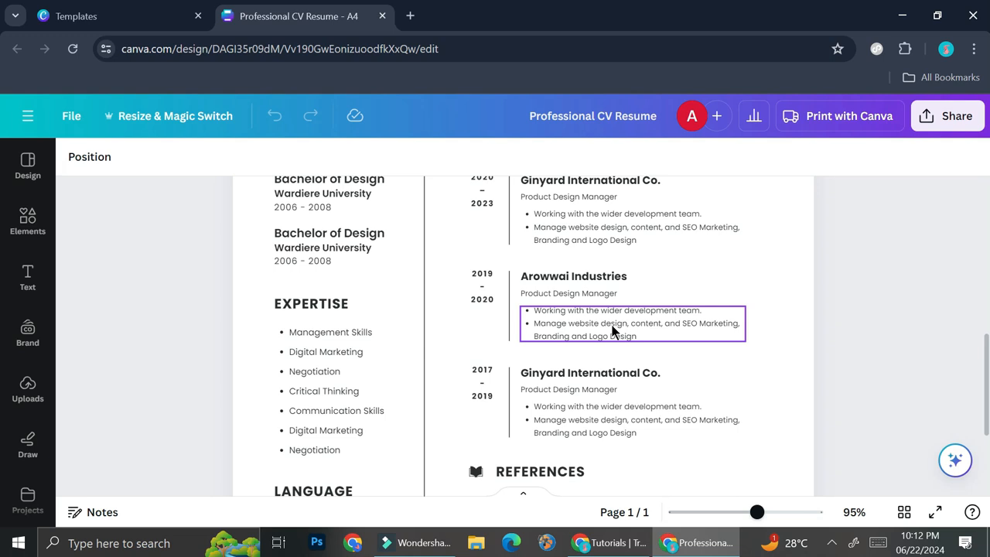
scroll(649, 278, up, 1)
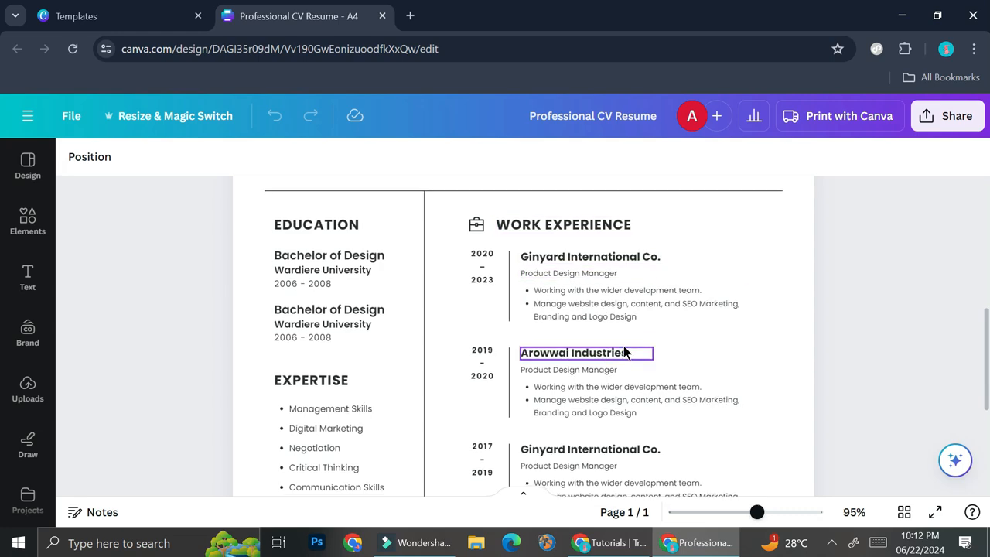
scroll(634, 379, down, 1)
scroll(541, 394, down, 2)
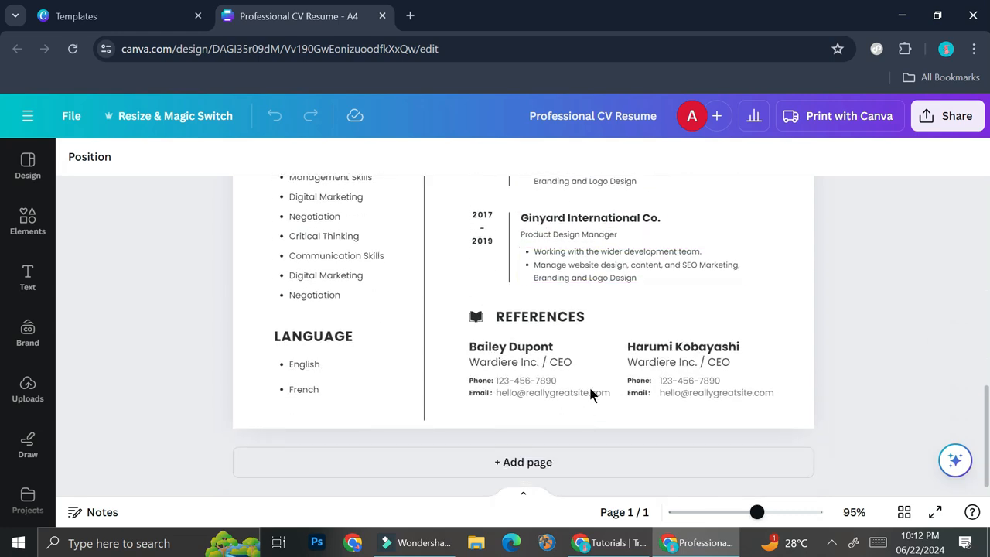
scroll(591, 386, up, 2)
Delete the third work experience entry, the 2017–2019 Ginyard International Co. block
drag(464, 344, 779, 448)
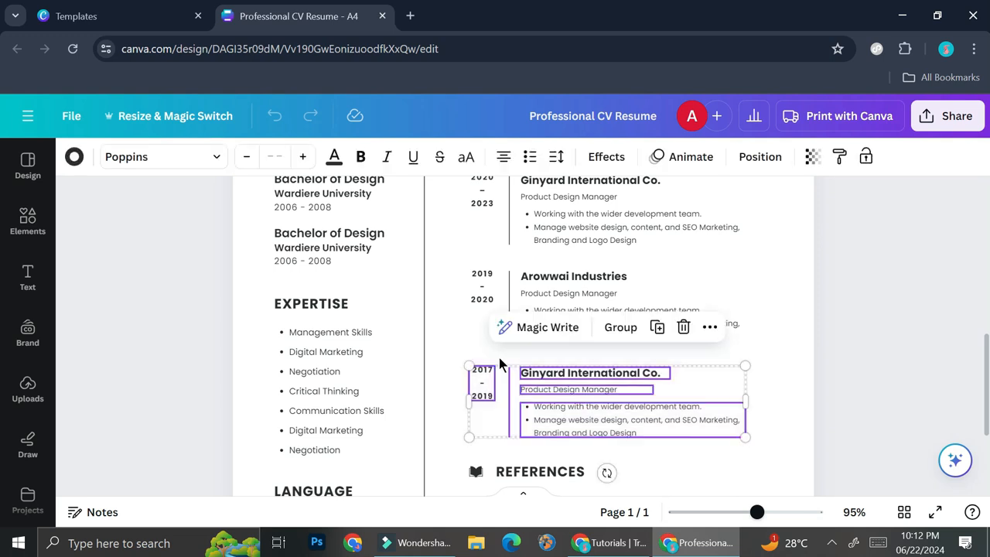
click(438, 331)
drag(447, 340, 760, 444)
click(461, 353)
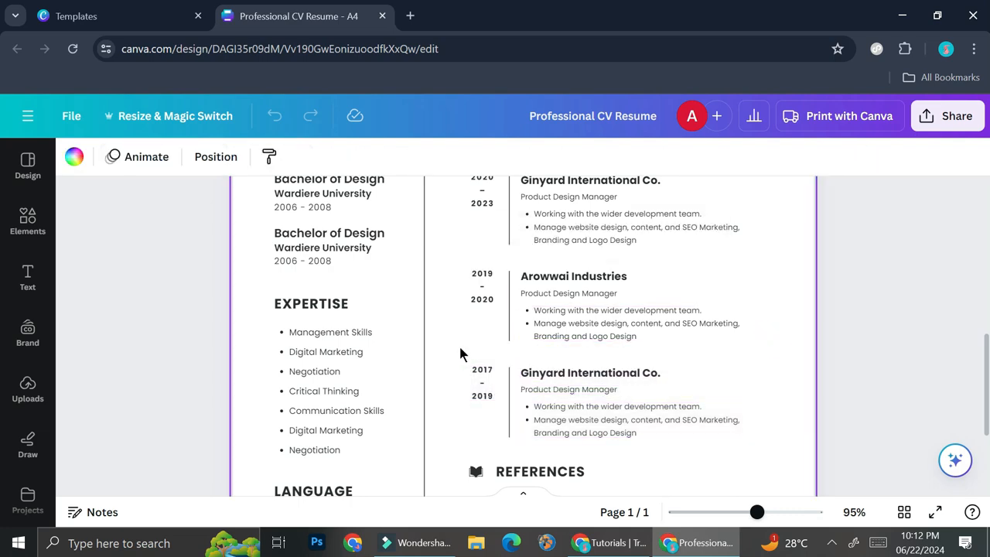
drag(554, 407, 751, 447)
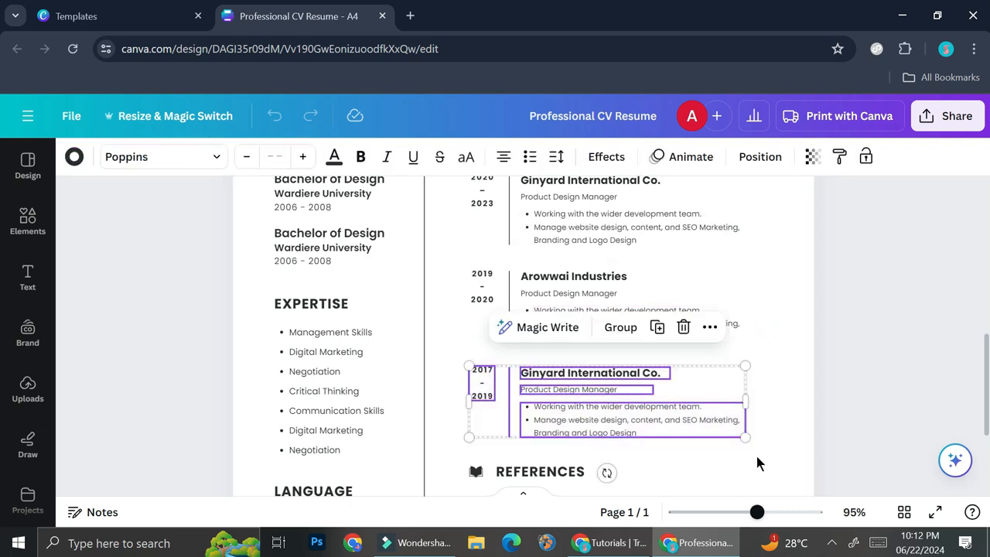
key(Delete)
Duplicate the WORK EXPERIENCE heading and place the copy below the Arowwai Industries entry
scroll(585, 308, up, 4)
scroll(488, 380, down, 2)
click(550, 312)
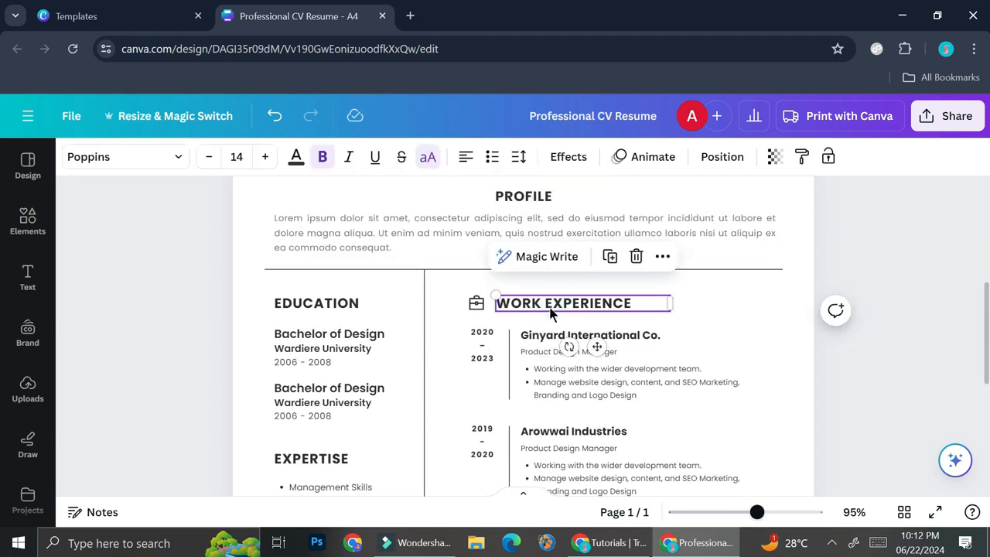
scroll(515, 289, down, 4)
scroll(531, 407, up, 2)
click(529, 408)
key(ctrl+v)
drag(539, 378, 599, 404)
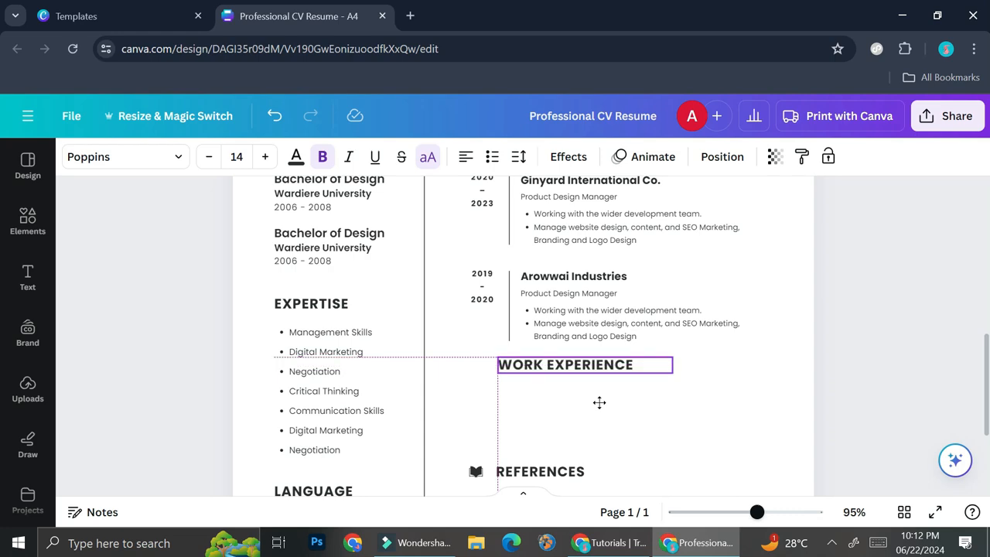
click(650, 402)
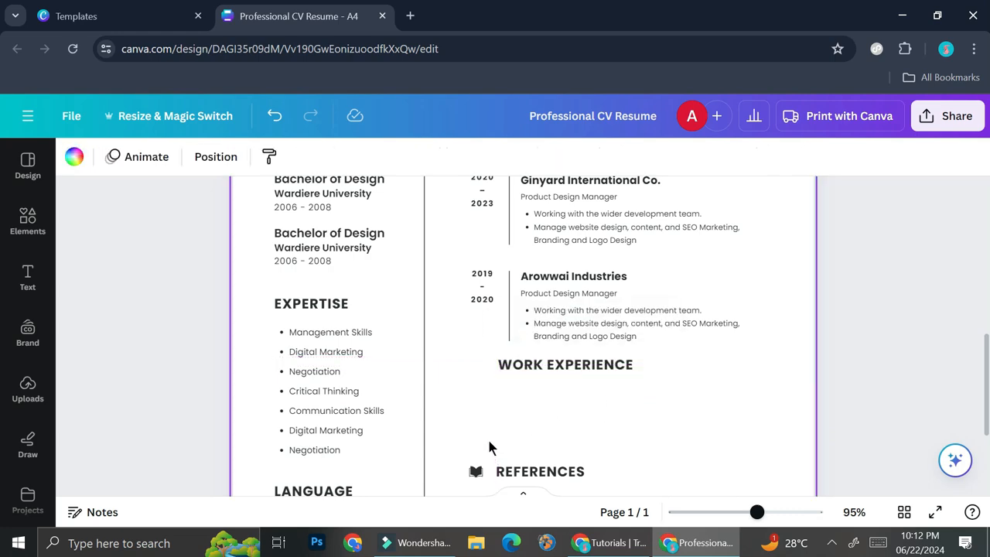
Rename the copied heading to EDUCATION
scroll(477, 457, down, 1)
scroll(481, 402, up, 3)
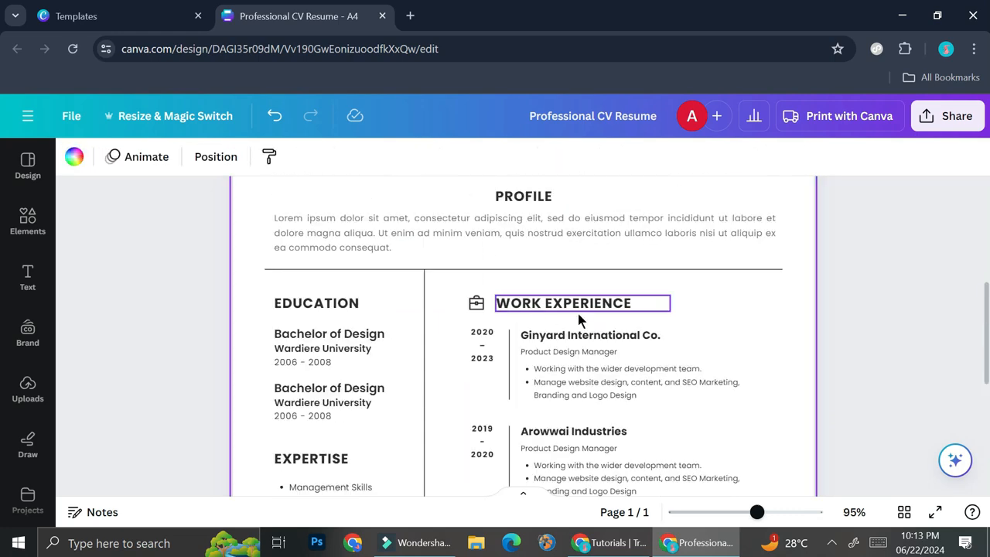
scroll(545, 355, down, 4)
scroll(460, 297, up, 1)
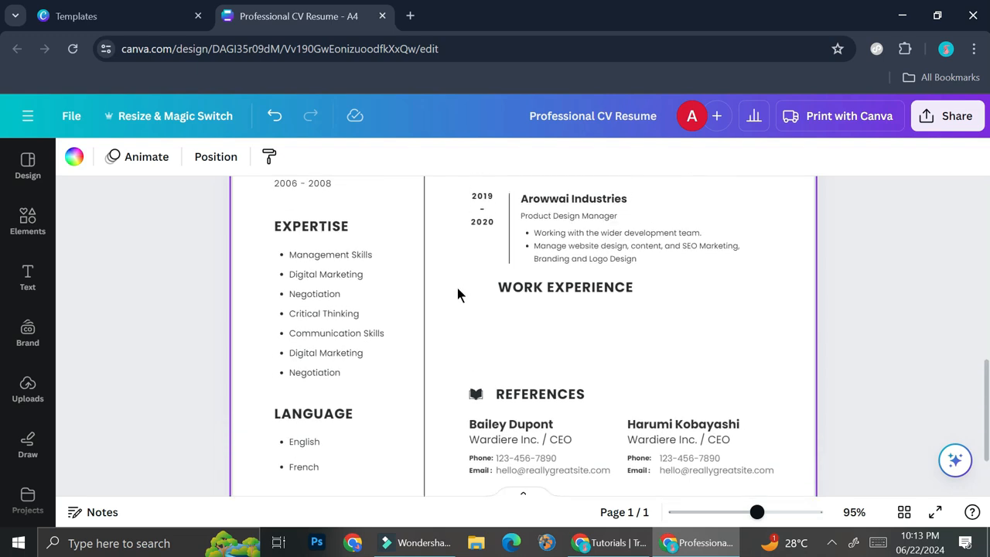
double_click(561, 289)
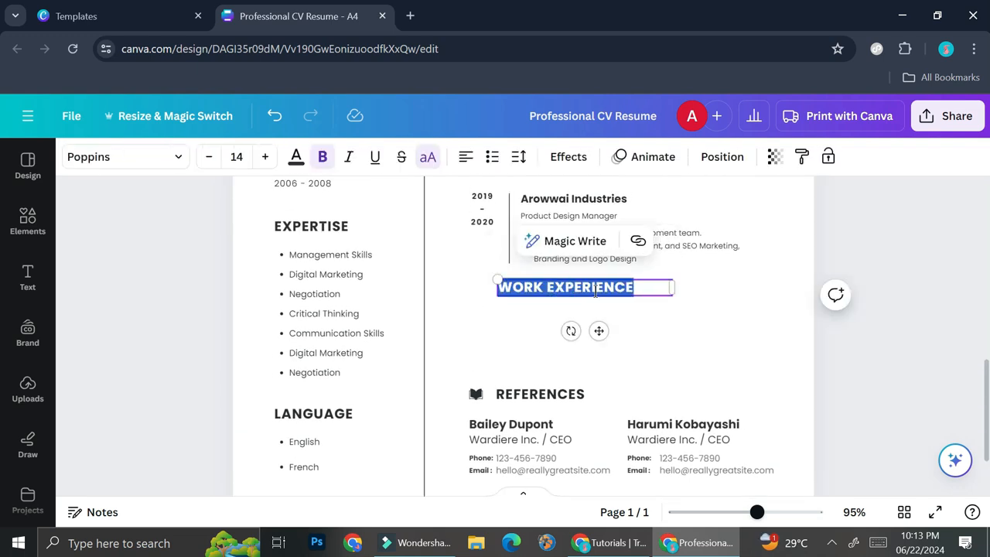
text(EDUCATION)
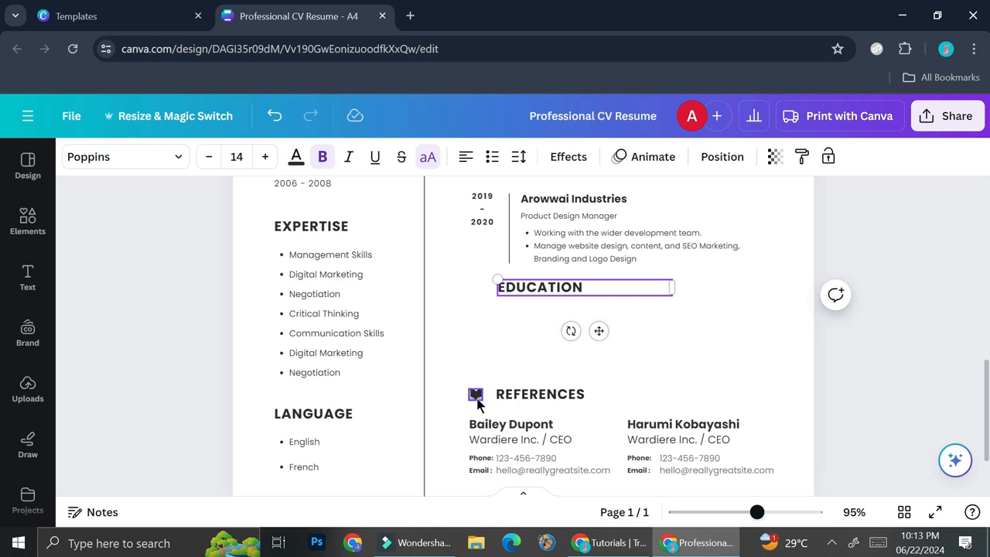
Search elements for 'book symbol' graphics and place a small book-with-lightbulb icon beside the new EDUCATION heading
click(29, 232)
click(235, 167)
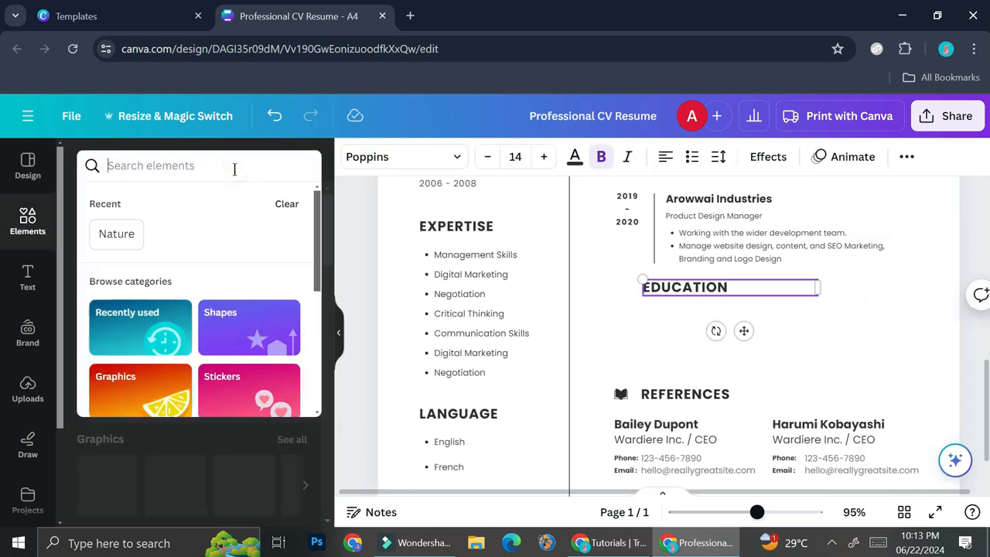
text(book)
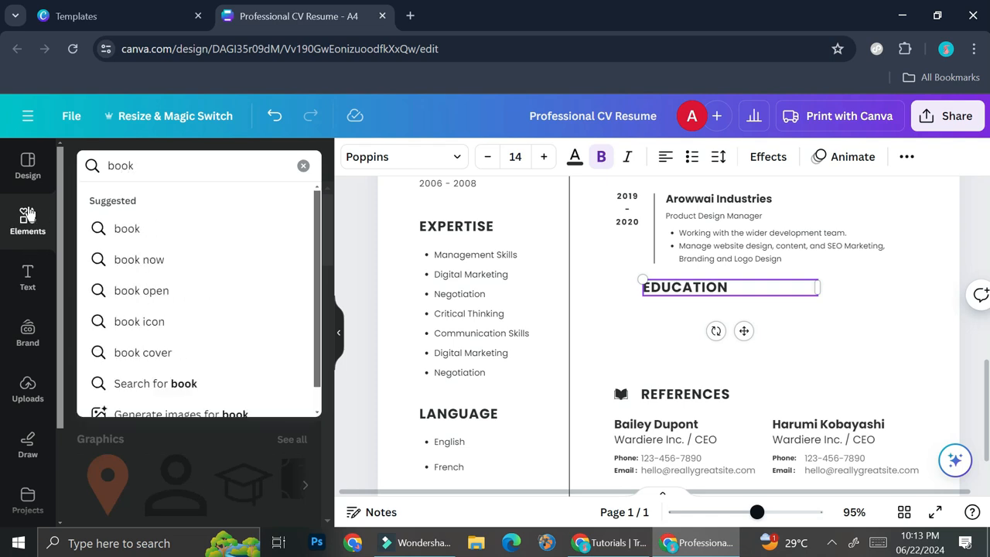
text(sy)
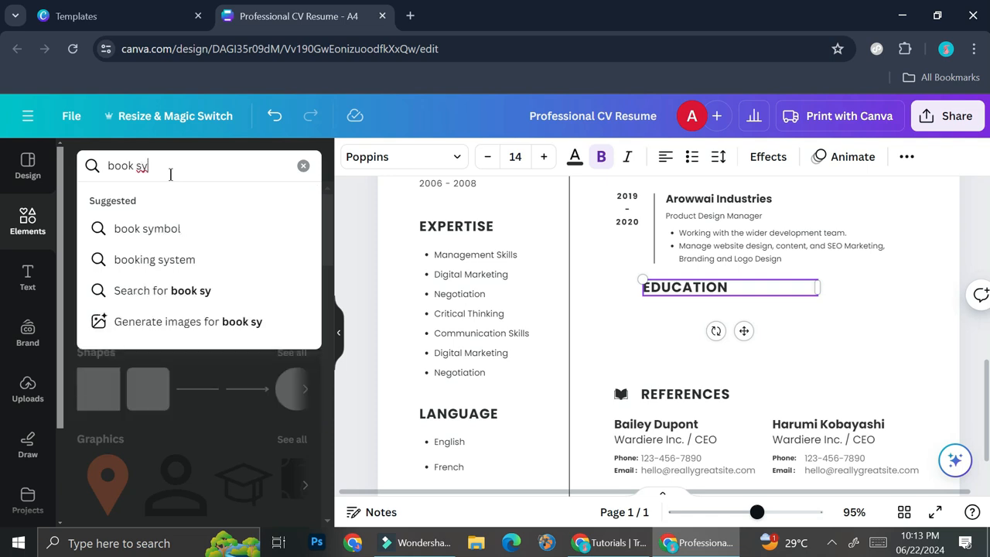
click(155, 228)
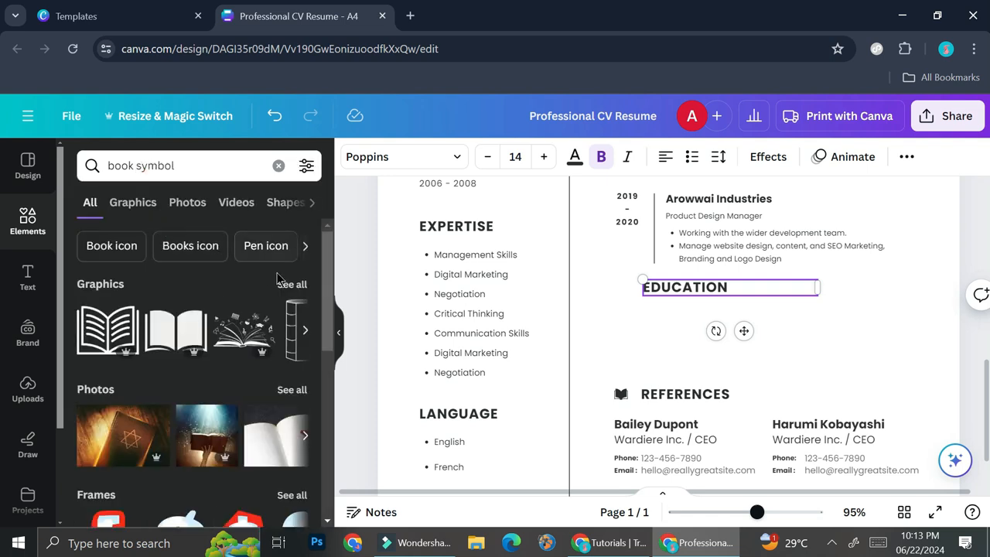
click(286, 284)
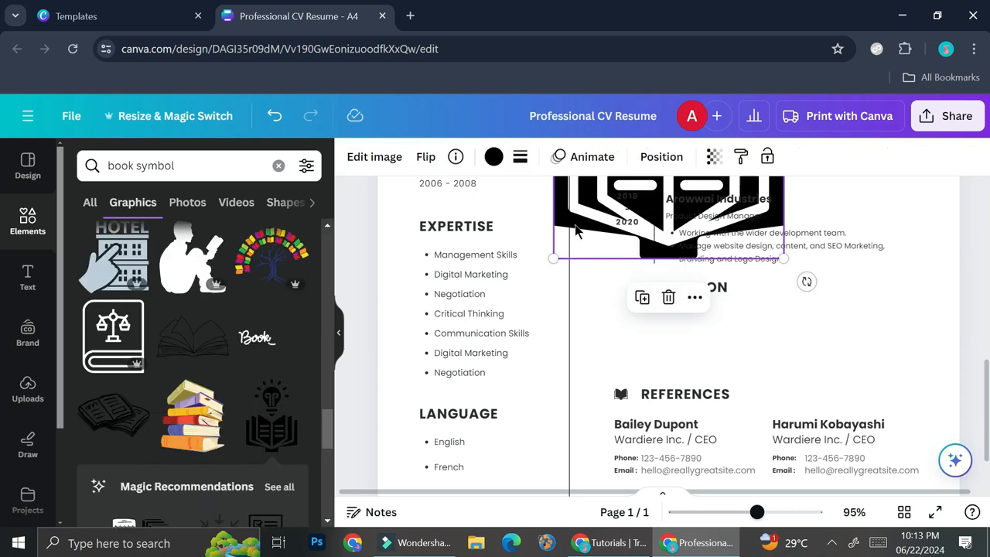
drag(578, 229, 543, 540)
drag(749, 242, 592, 450)
drag(561, 482, 603, 273)
drag(639, 355, 634, 327)
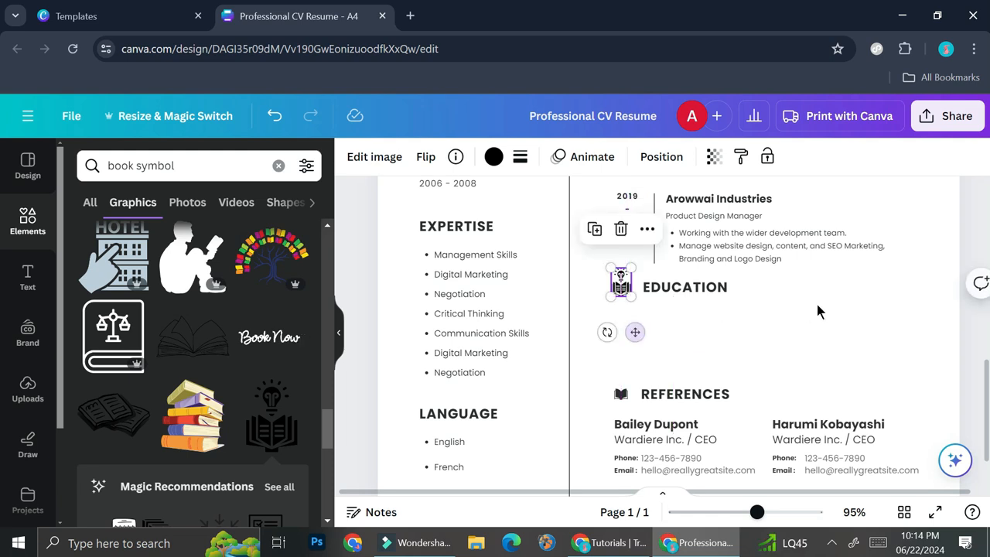
click(817, 309)
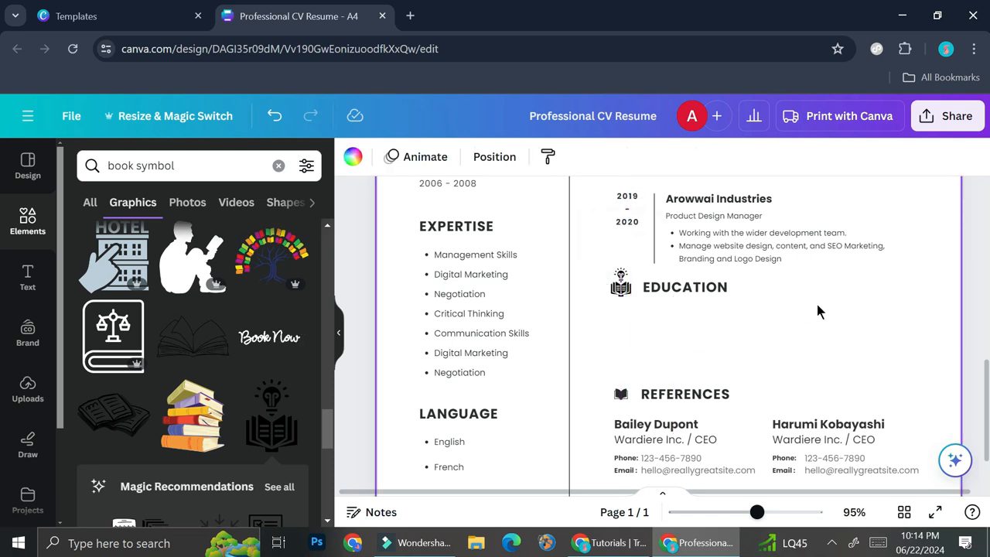
Nudge the book icon into line beside the EDUCATION heading
click(620, 283)
drag(609, 268, 618, 274)
drag(635, 331, 635, 332)
click(777, 342)
Copy the Arowwai Industries entry and paste it beneath the new EDUCATION heading
scroll(778, 341, up, 1)
drag(597, 260, 824, 327)
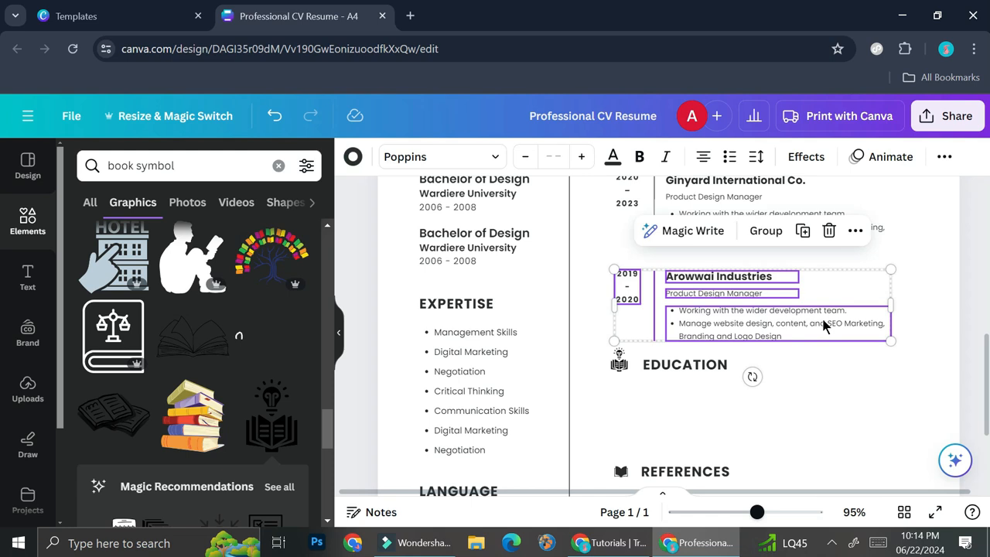
click(646, 422)
key(ctrl+v)
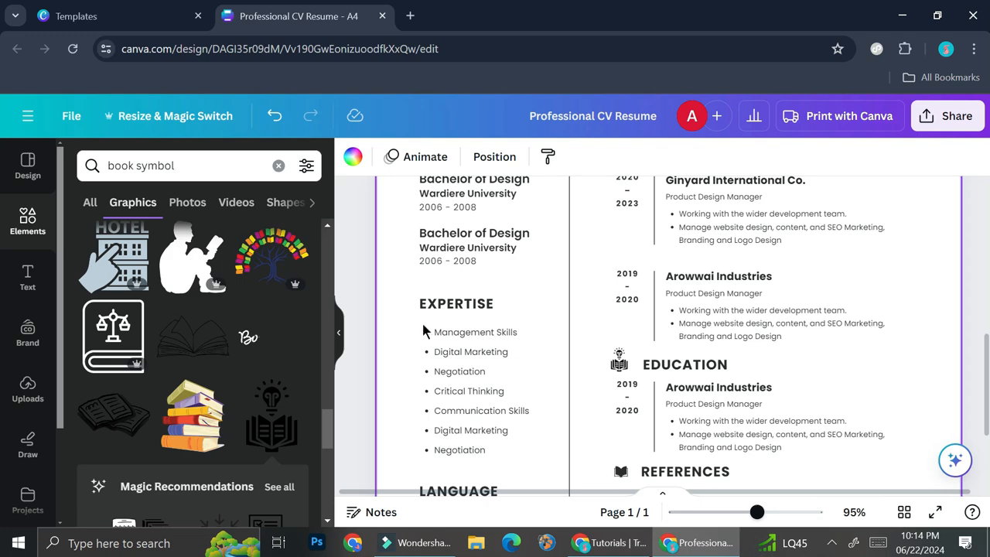
scroll(788, 354, down, 2)
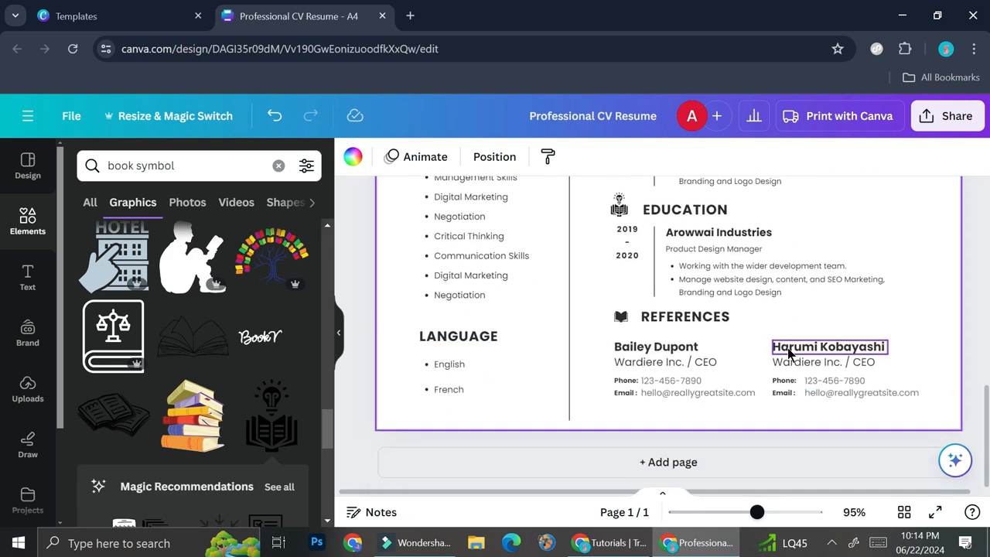
scroll(788, 350, up, 3)
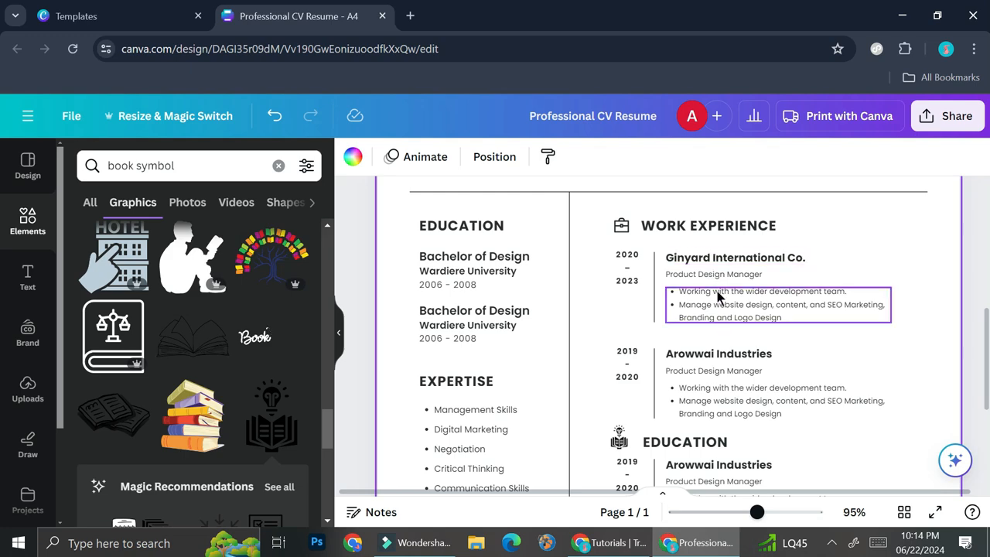
scroll(736, 324, down, 1)
scroll(736, 318, down, 1)
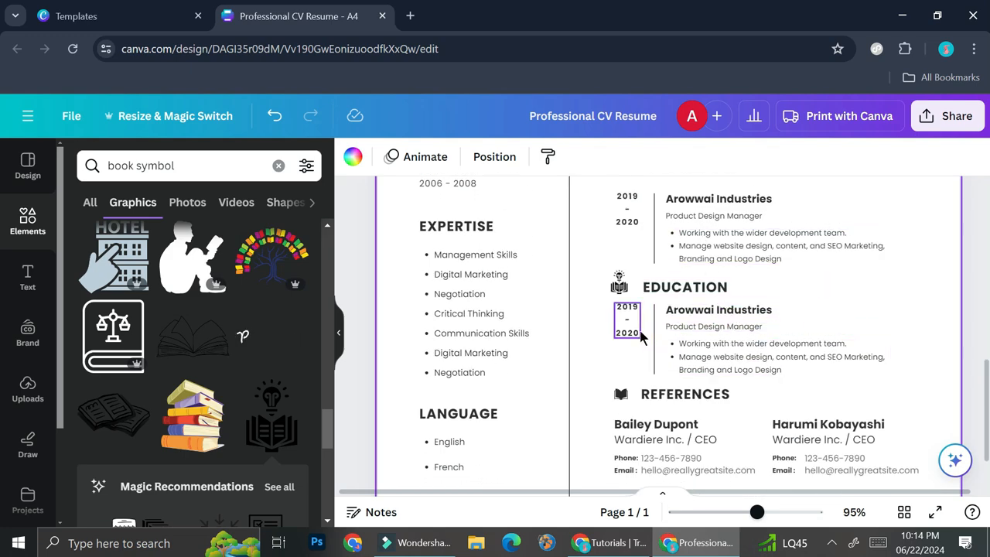
scroll(627, 331, up, 2)
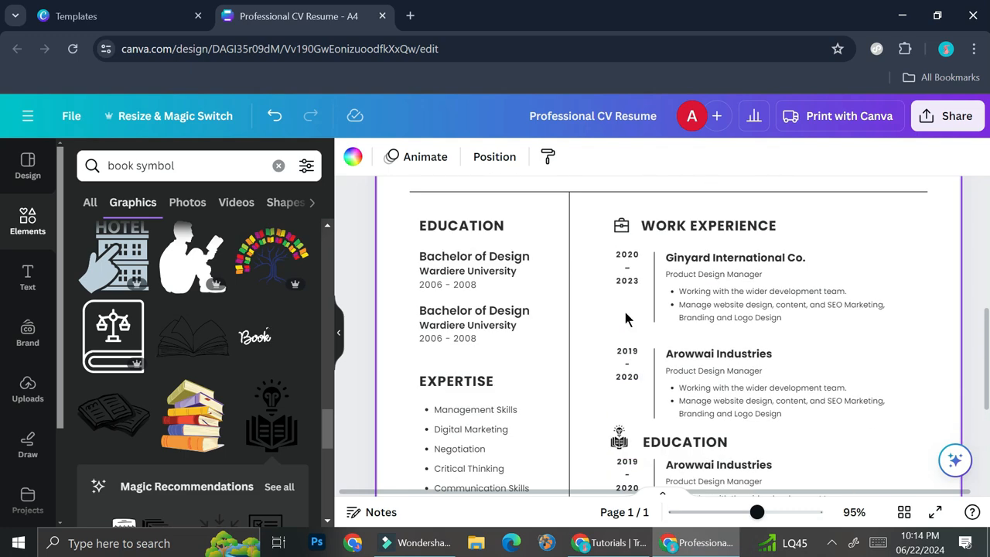
Change the start year of the new education entry's date range to 2016
scroll(636, 393, down, 1)
click(626, 410)
click(627, 410)
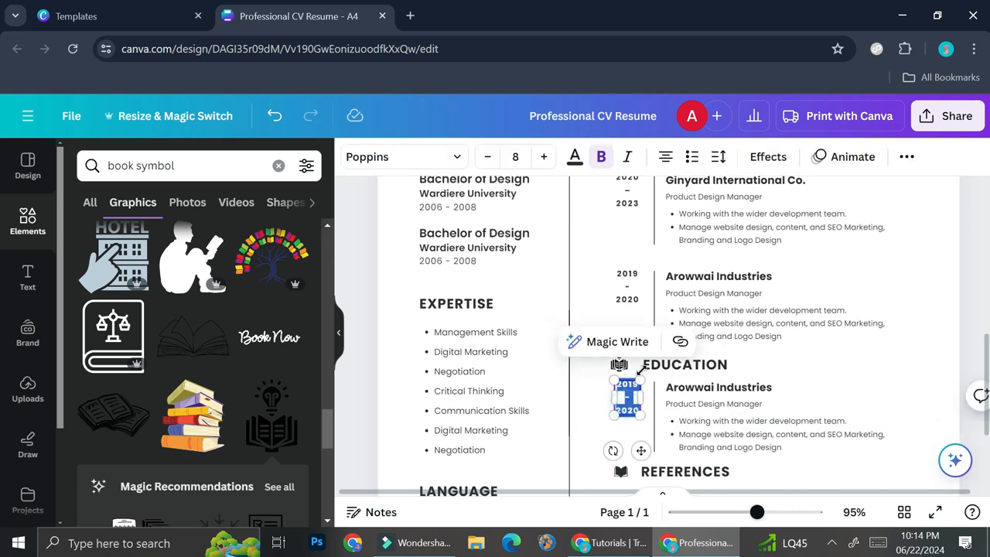
click(628, 410)
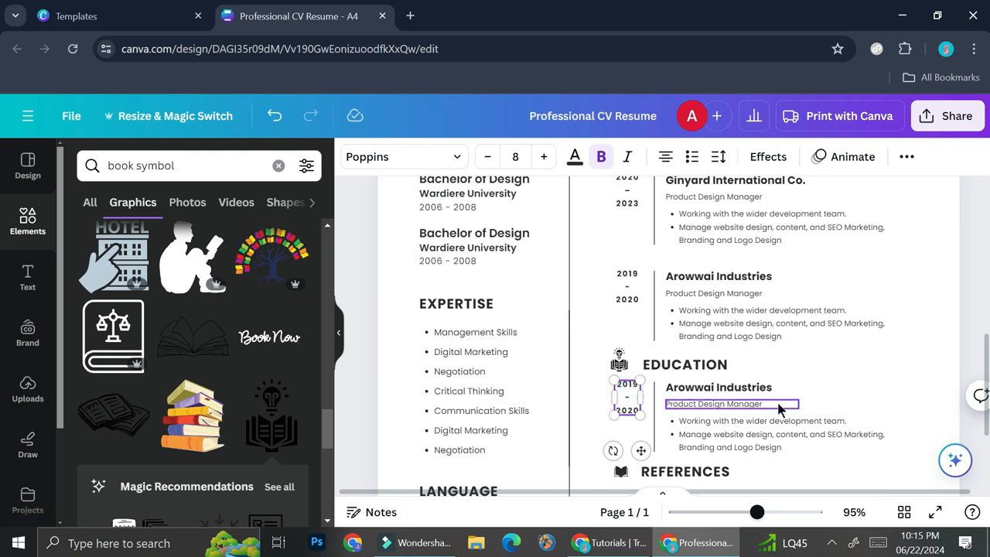
key(Delete)
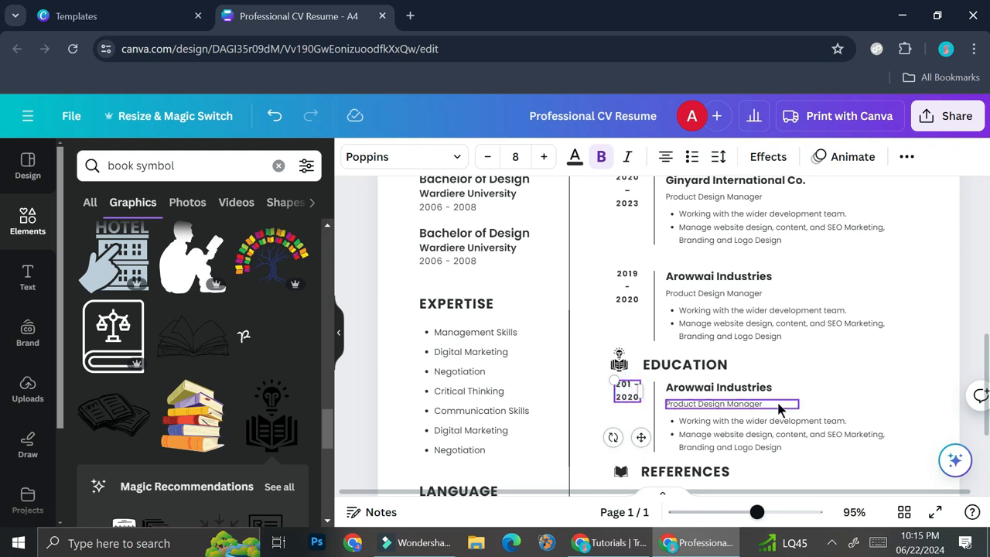
text(6)
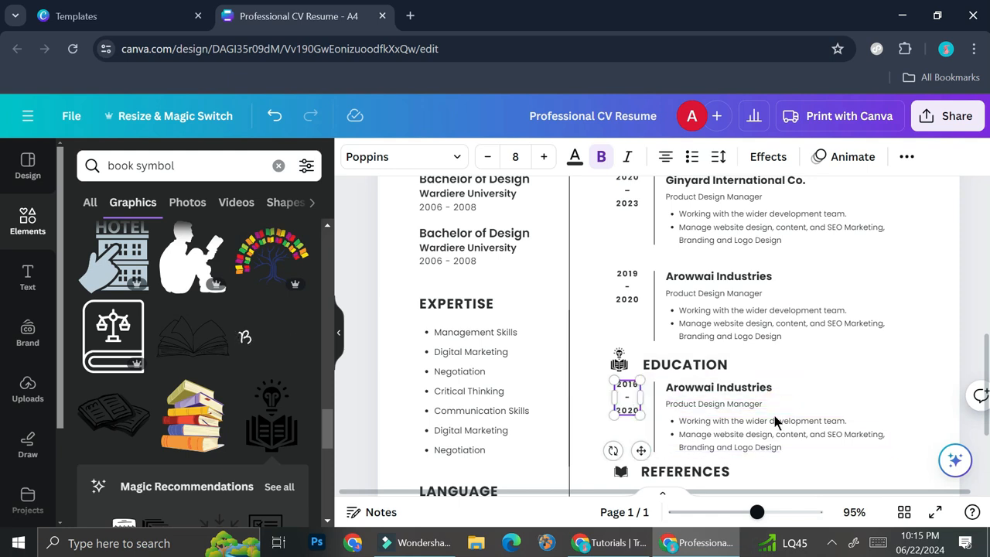
Rename the copied company name under the new EDUCATION heading to Some University
click(776, 420)
double_click(674, 386)
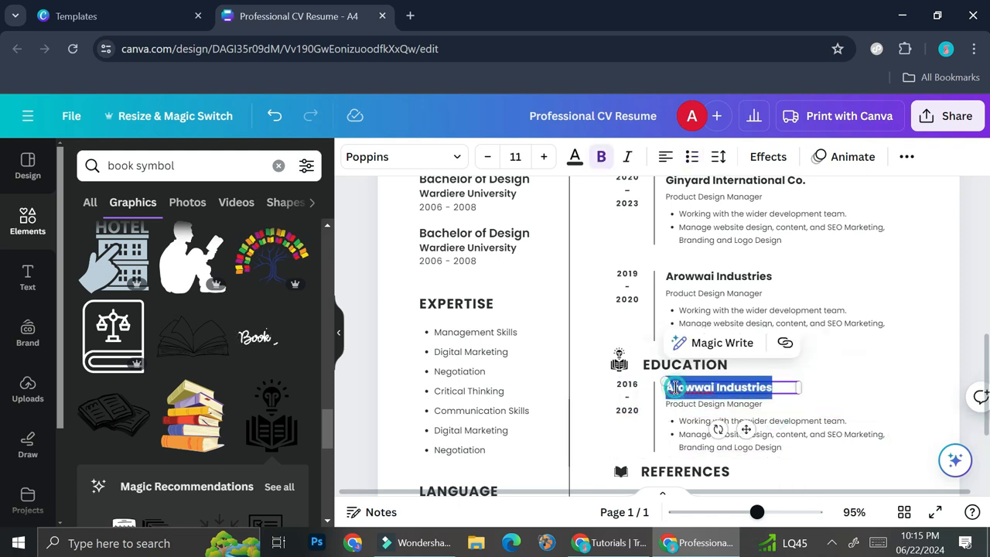
text(Sym)
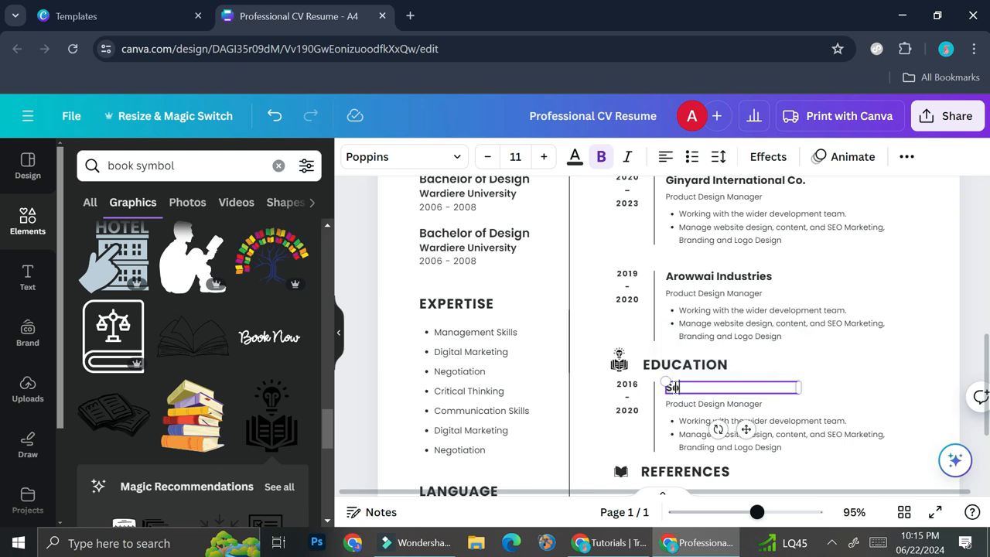
text(e)
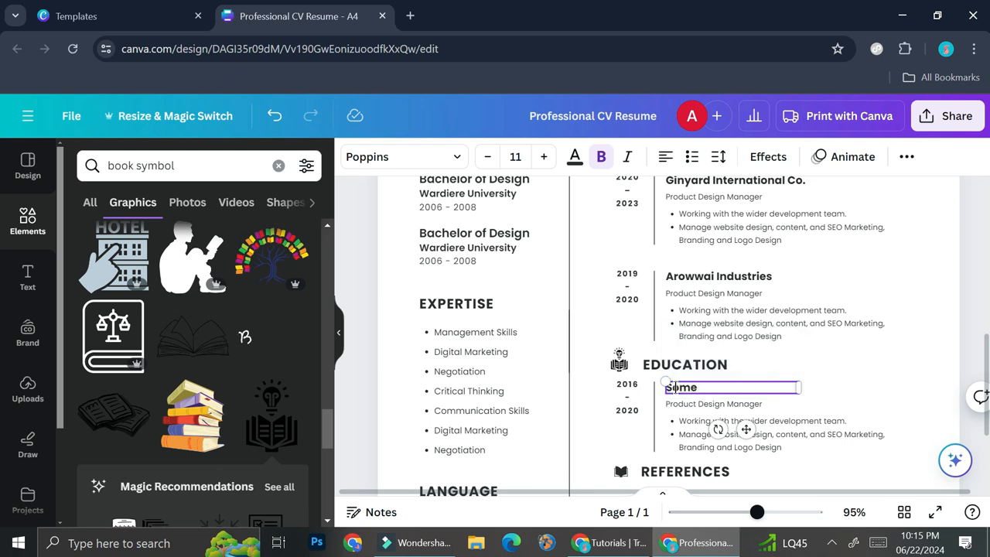
text( University)
click(767, 382)
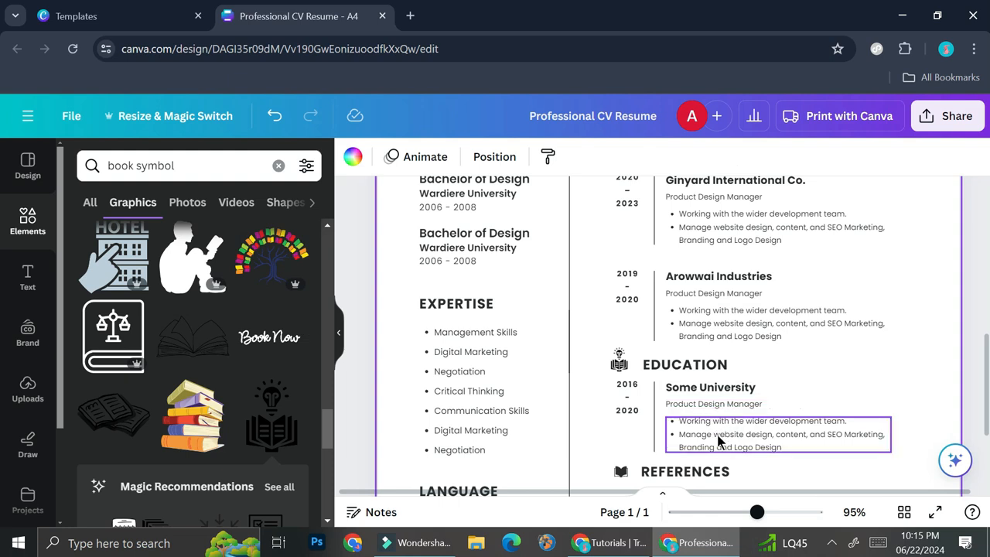
Delete the original left-column EDUCATION heading together with both Bachelor of Design entries
scroll(853, 436, down, 2)
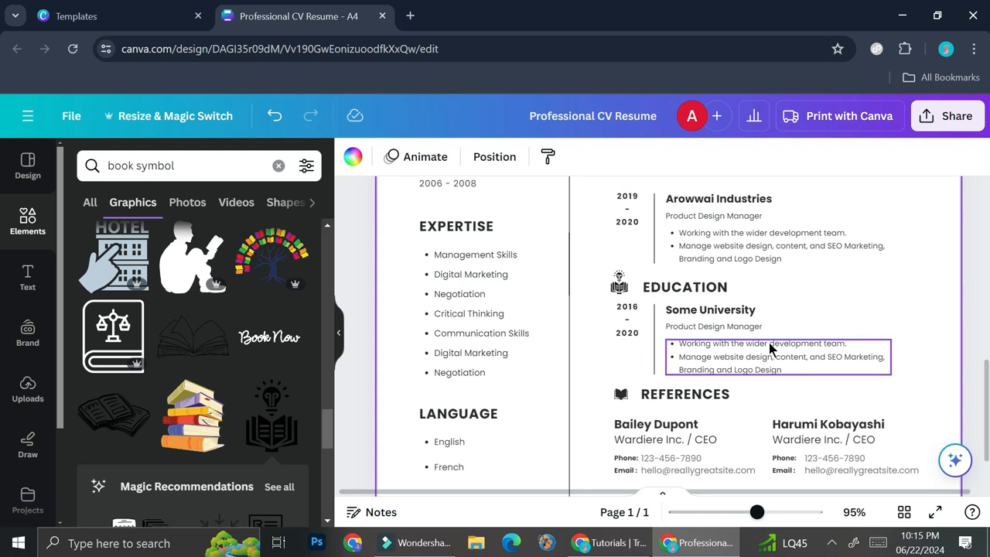
scroll(769, 342, up, 2)
click(483, 313)
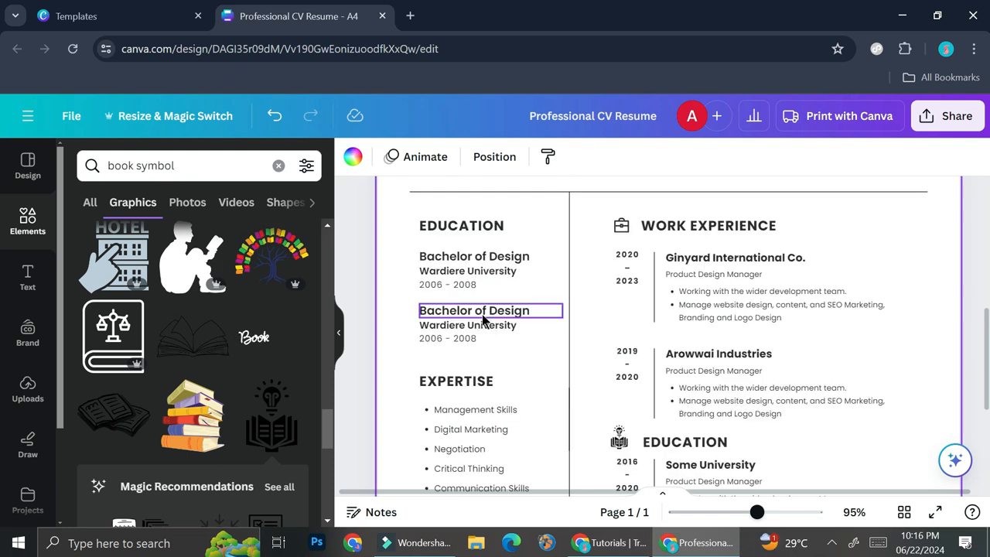
drag(410, 210, 576, 335)
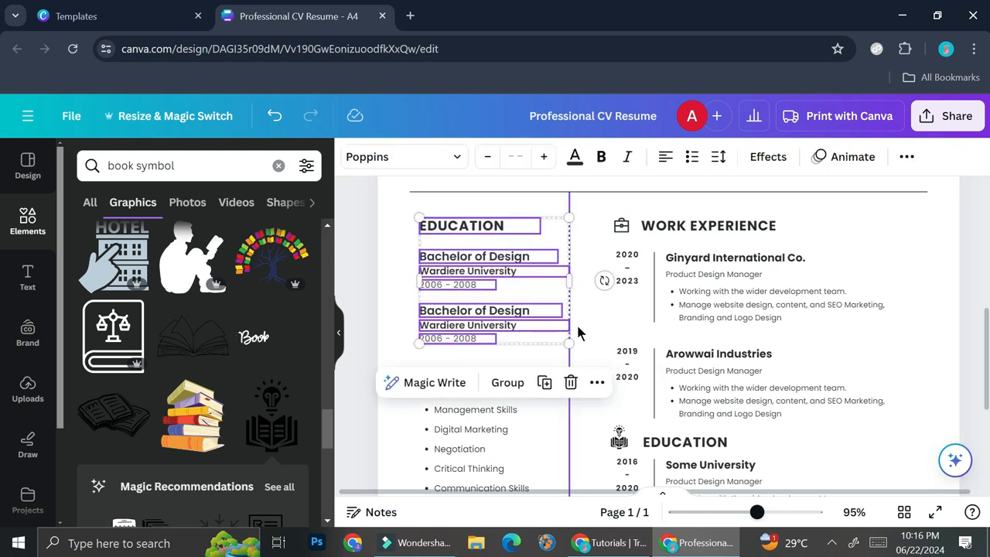
scroll(674, 302, down, 2)
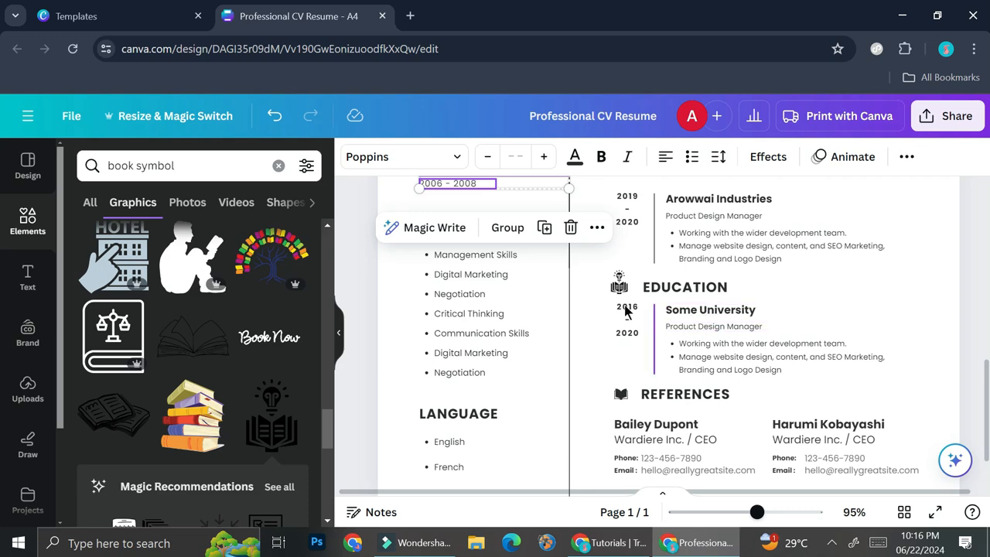
scroll(592, 289, up, 3)
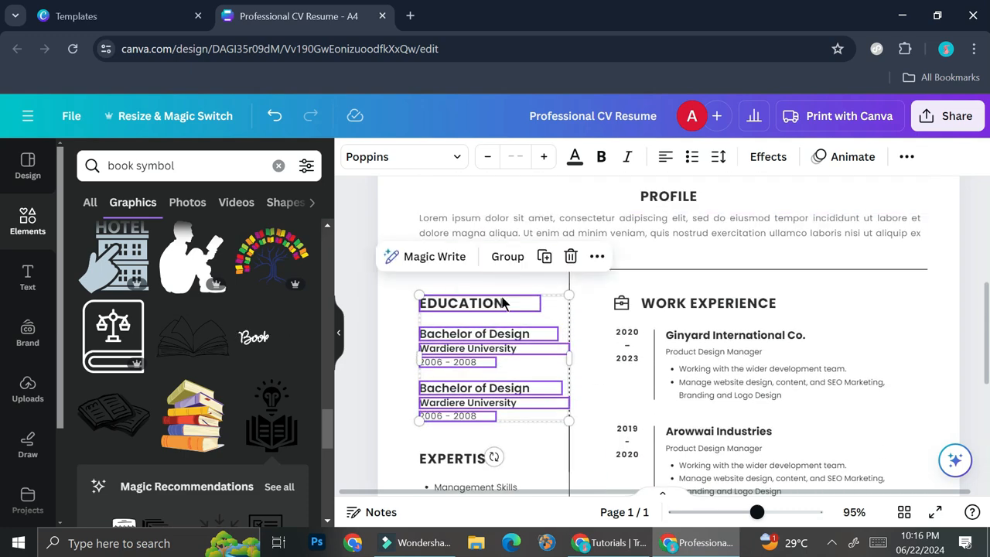
scroll(862, 313, down, 2)
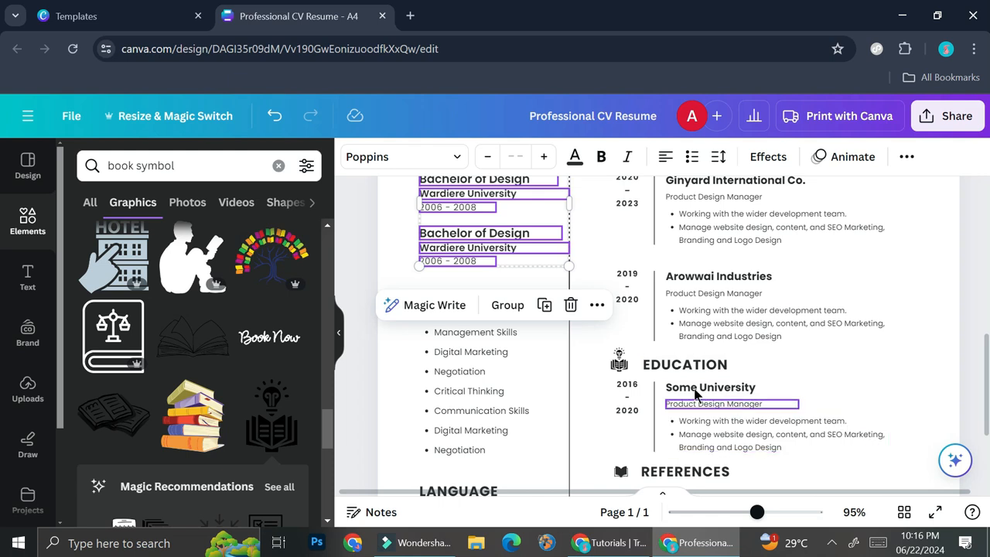
scroll(511, 292, up, 1)
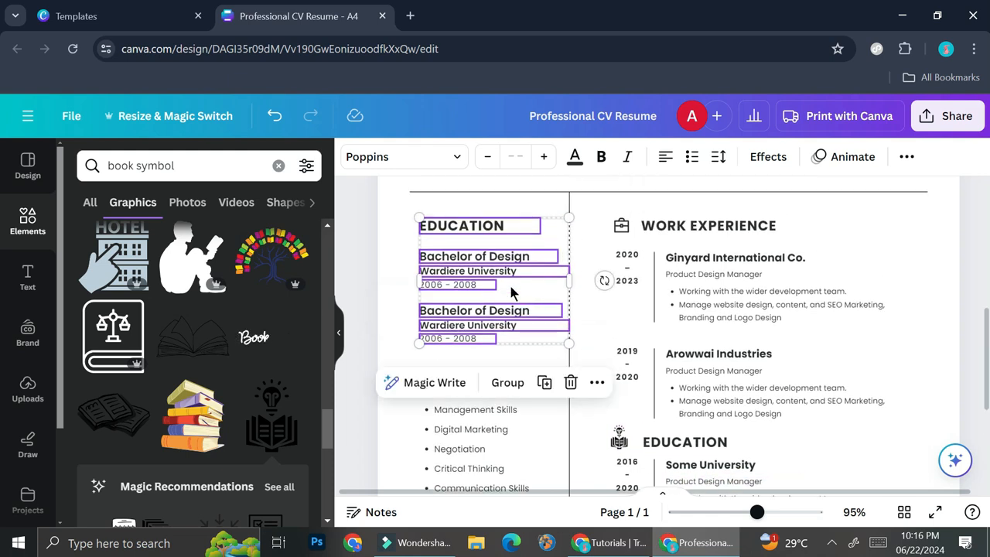
click(496, 241)
drag(413, 227, 514, 351)
key(Delete)
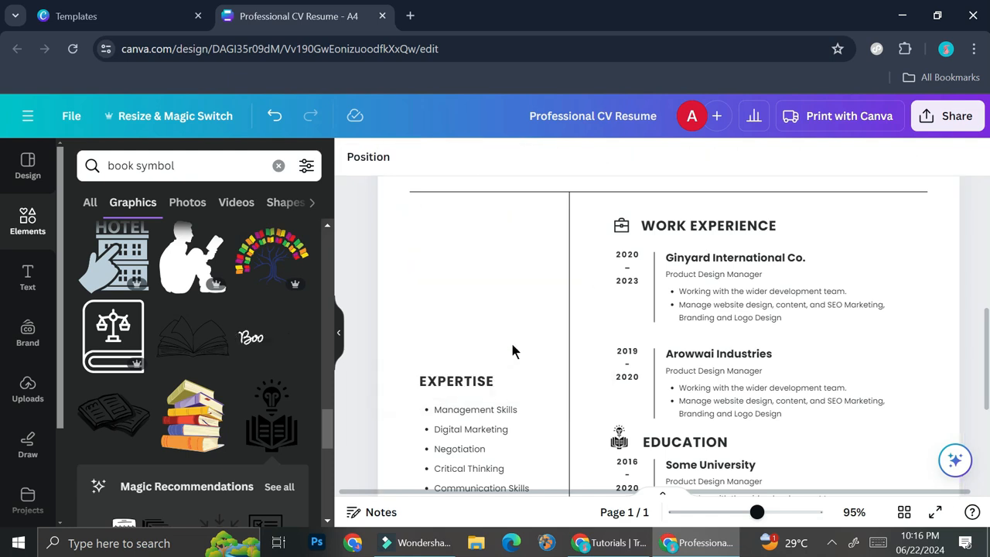
Duplicate the EXPERTISE heading, move the copy to the top of the left column and rename it SKILLS
click(487, 381)
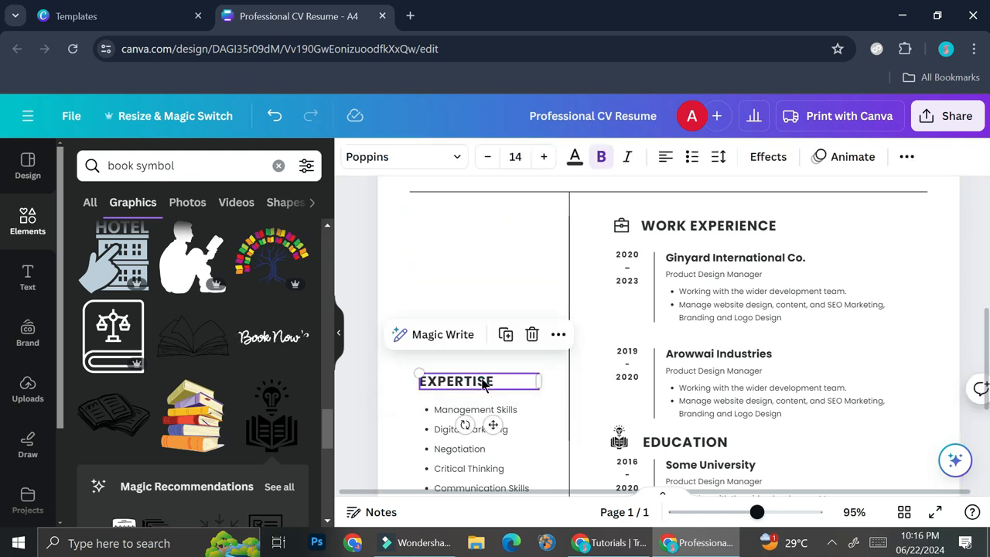
key(ctrl+d)
drag(498, 426, 487, 267)
key(ctrl+z)
double_click(484, 226)
key(BackSpace)
text(SKILLS)
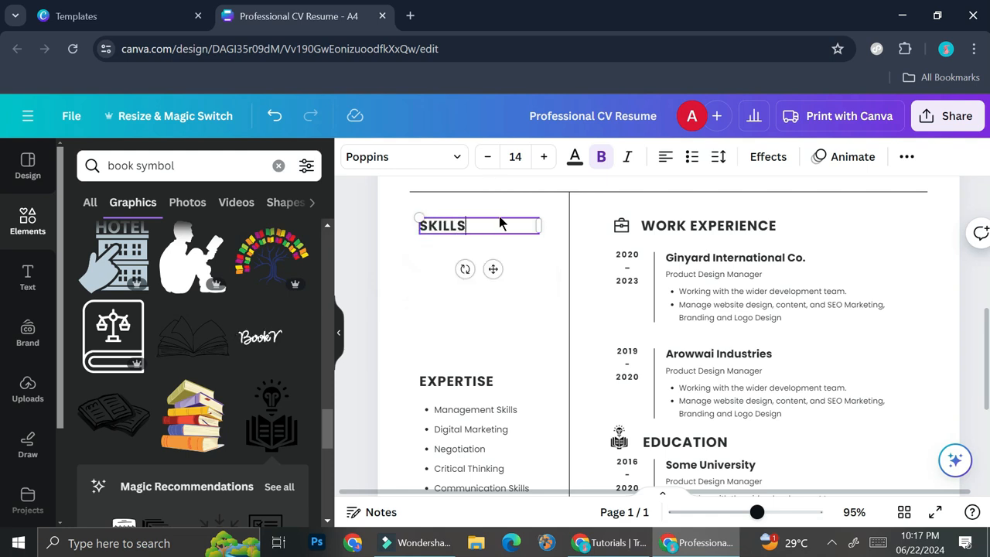
Search elements for excel graphics and place small software icons such as XLS beneath the SKILLS heading
scroll(523, 444, down, 2)
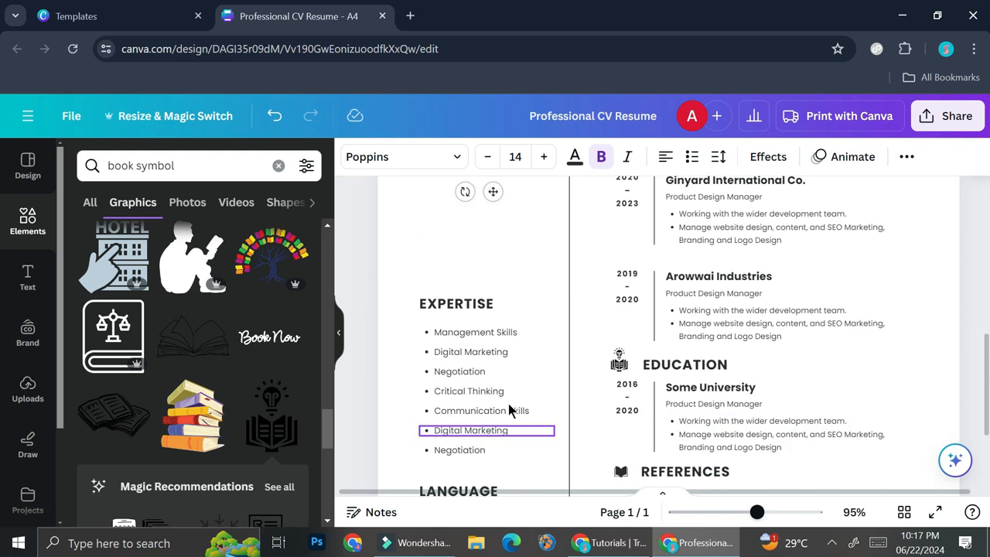
click(512, 418)
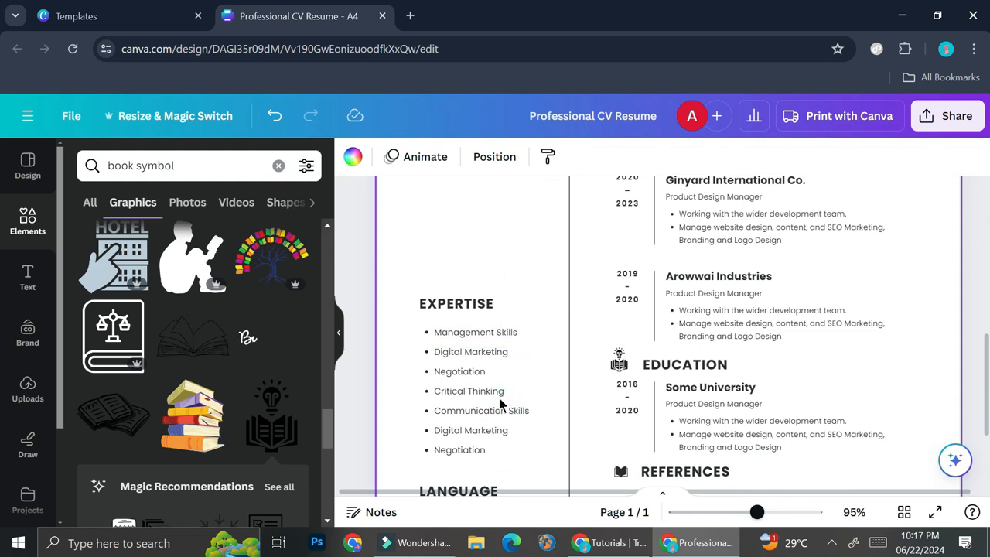
scroll(499, 404, up, 2)
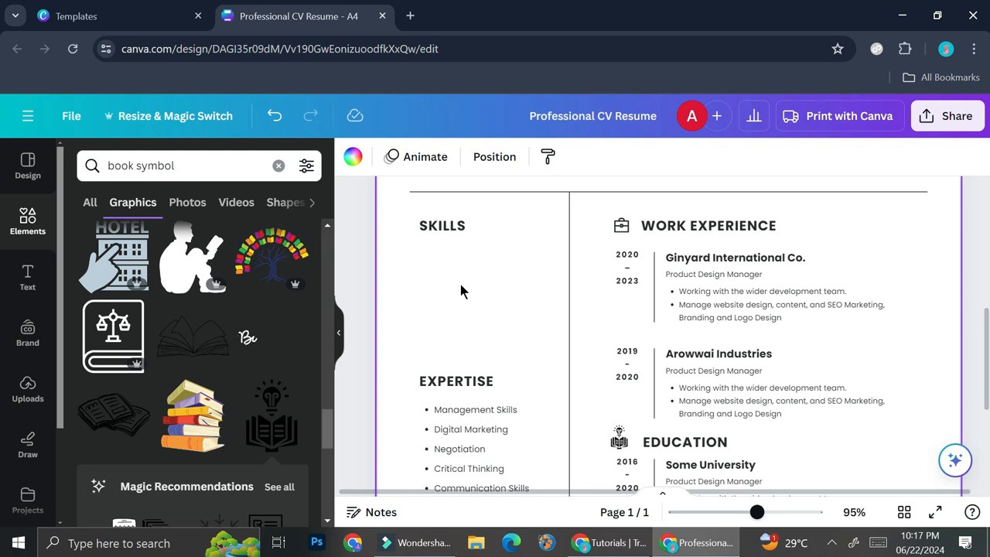
click(268, 169)
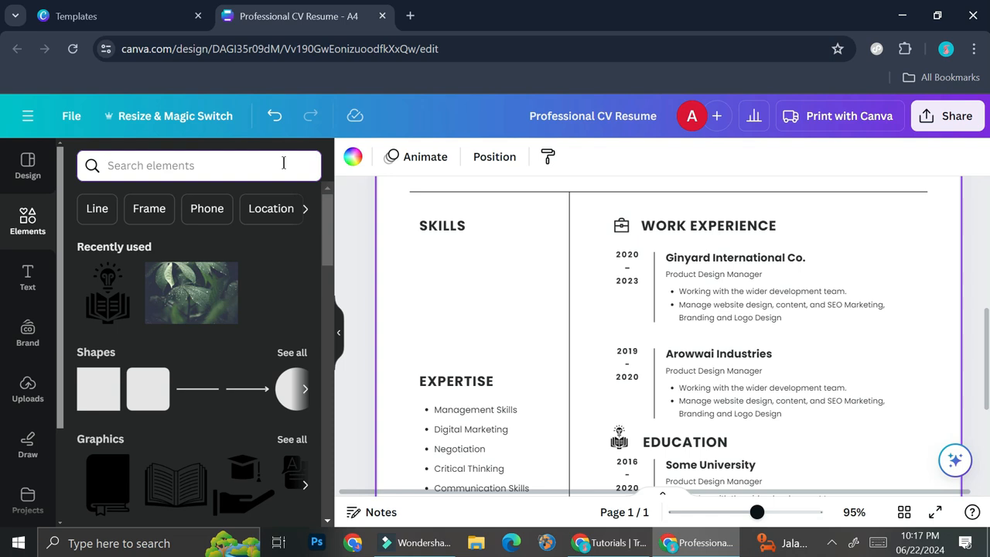
text(exc)
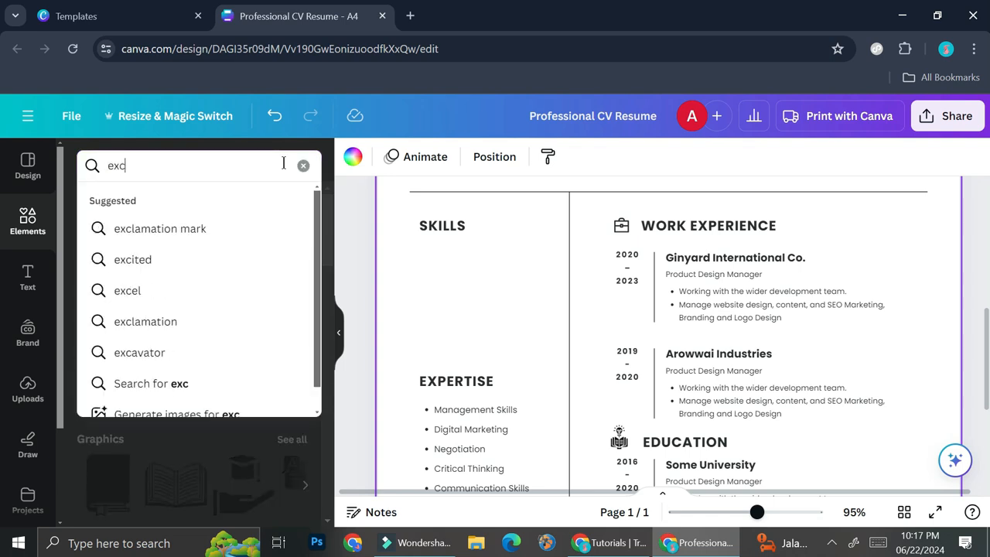
click(122, 311)
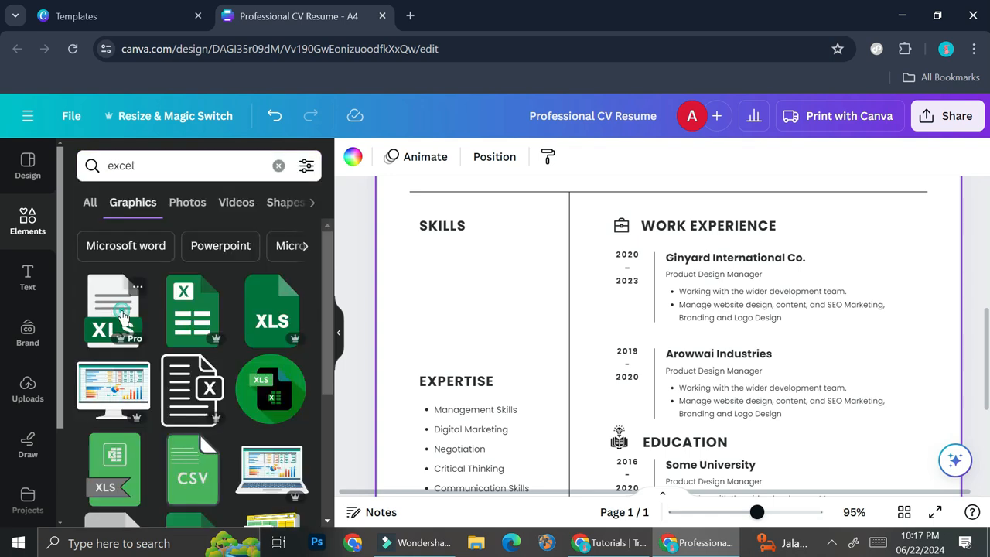
drag(657, 330, 515, 363)
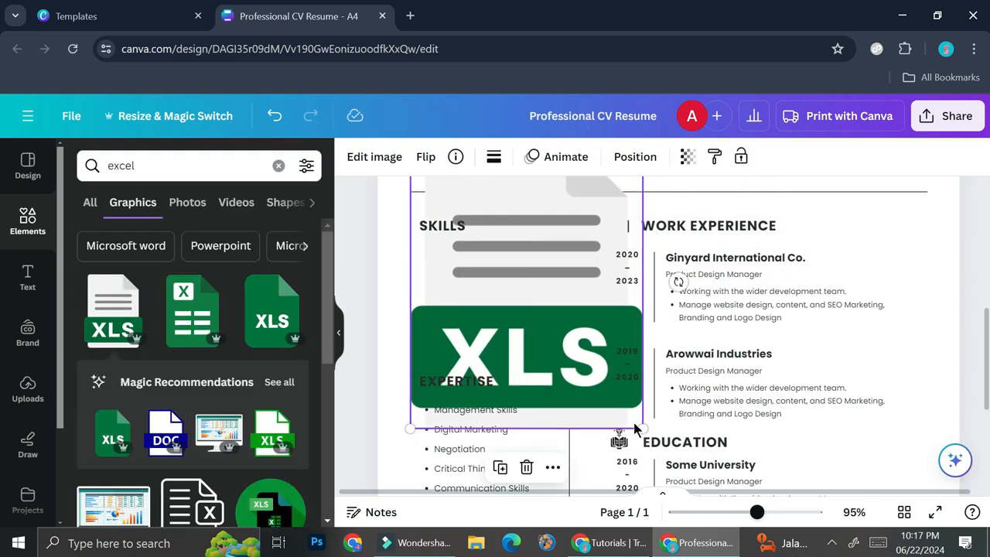
drag(636, 427, 504, 258)
drag(496, 214, 501, 288)
drag(509, 230, 448, 338)
drag(436, 385, 434, 307)
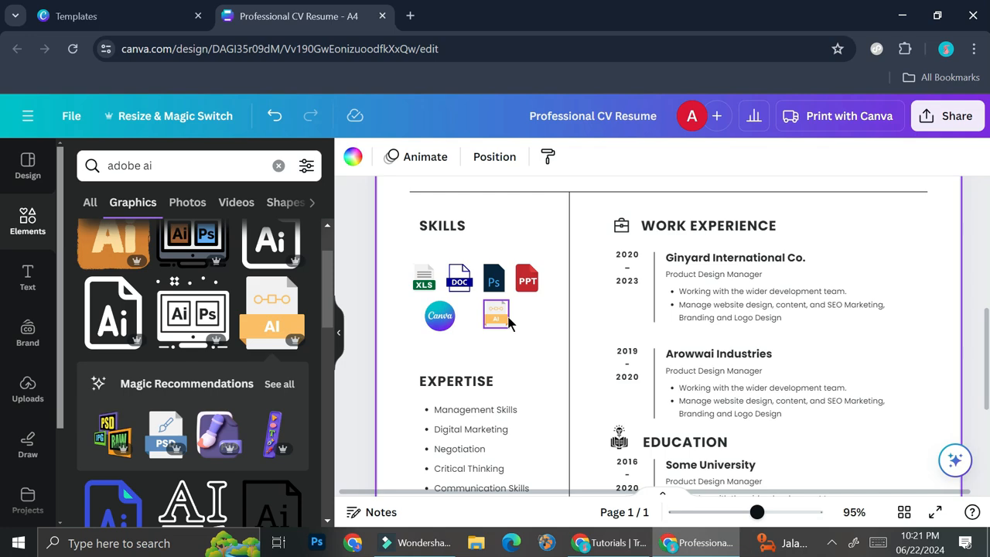
Remove the profile photo from the circular frame at the top of the CV
scroll(617, 343, up, 2)
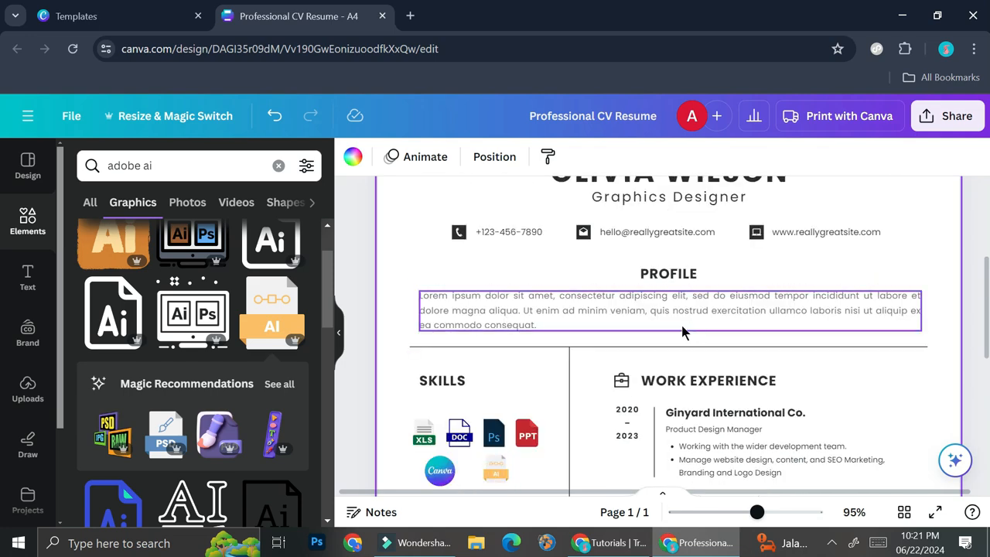
scroll(685, 332, up, 2)
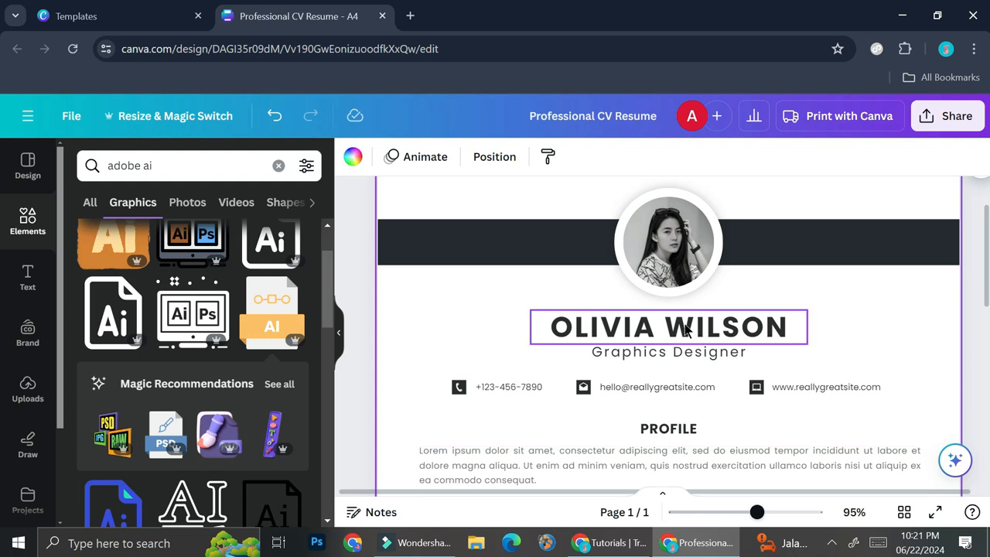
click(673, 244)
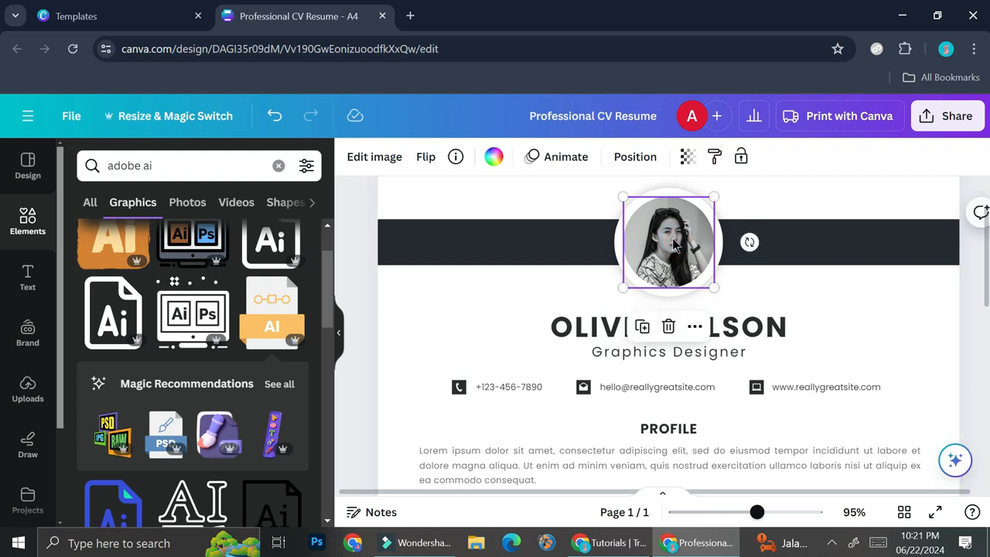
key(Delete)
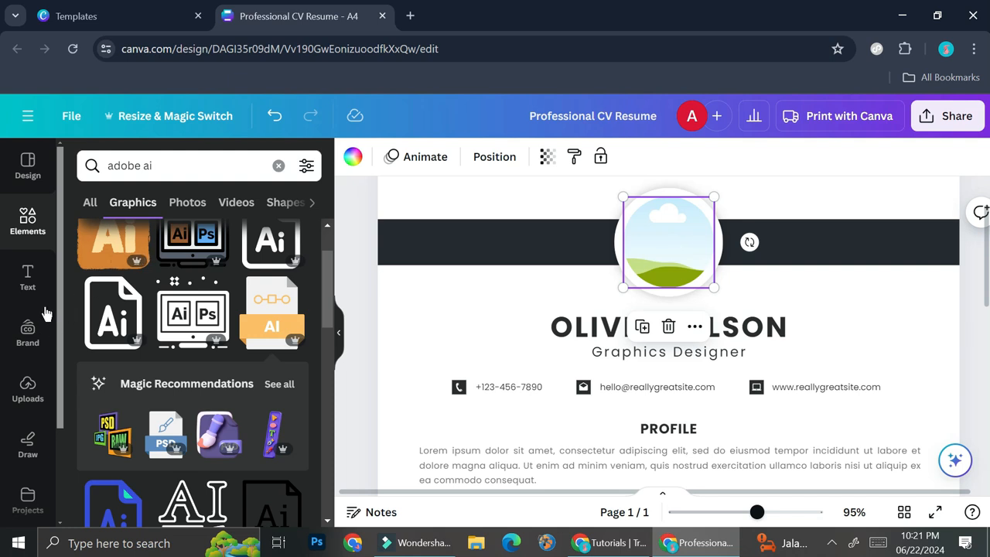
Search elements for professional woman photos
click(181, 201)
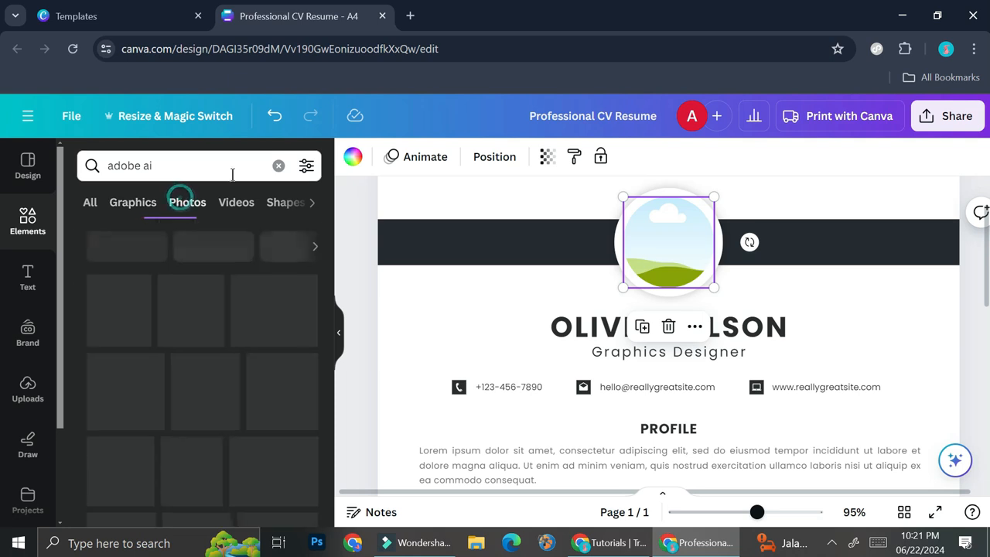
click(280, 167)
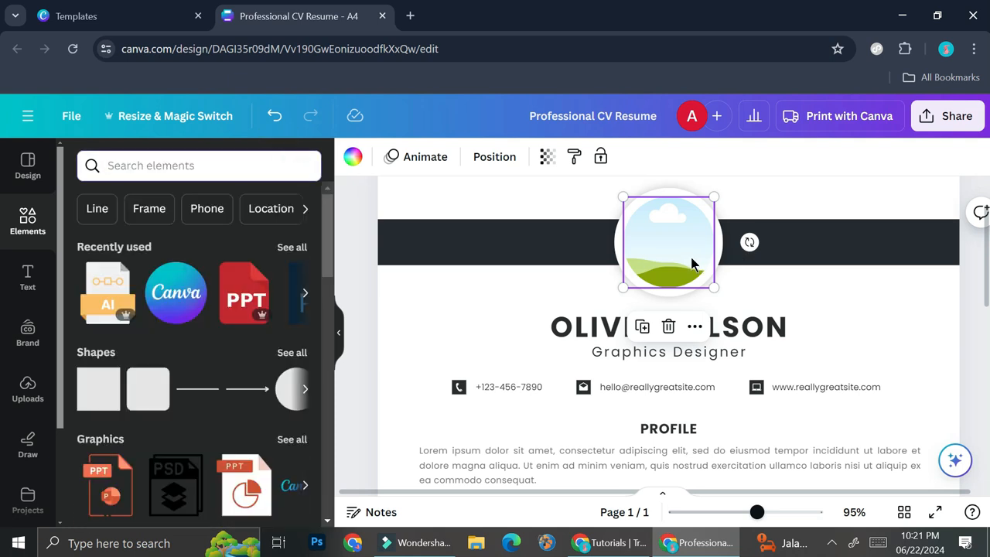
click(247, 167)
text(profe)
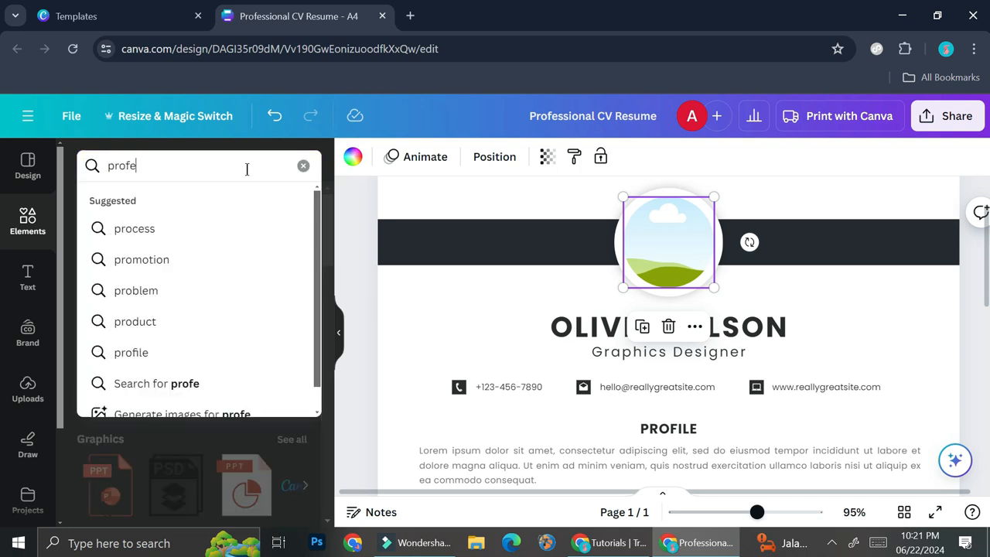
text(ssional woman)
key(Return)
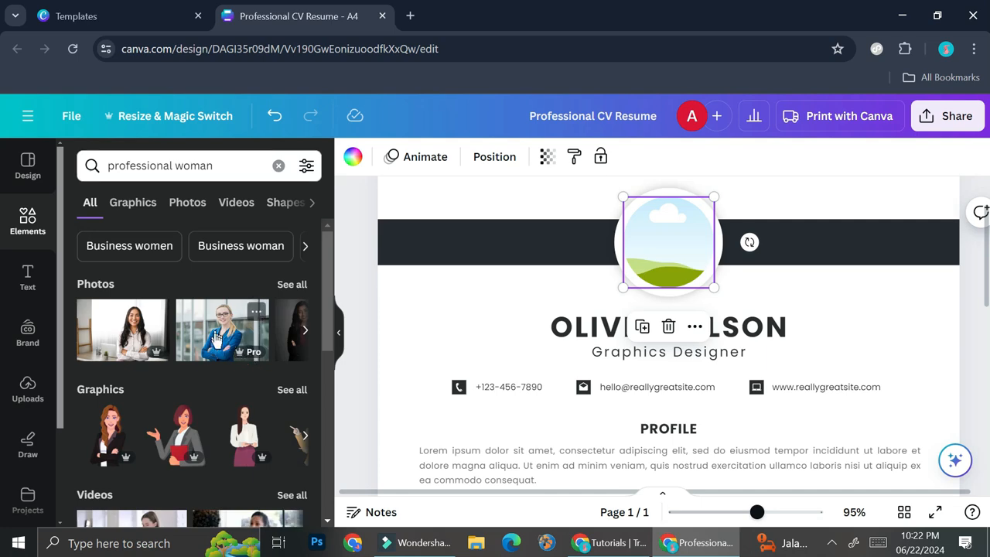
click(216, 338)
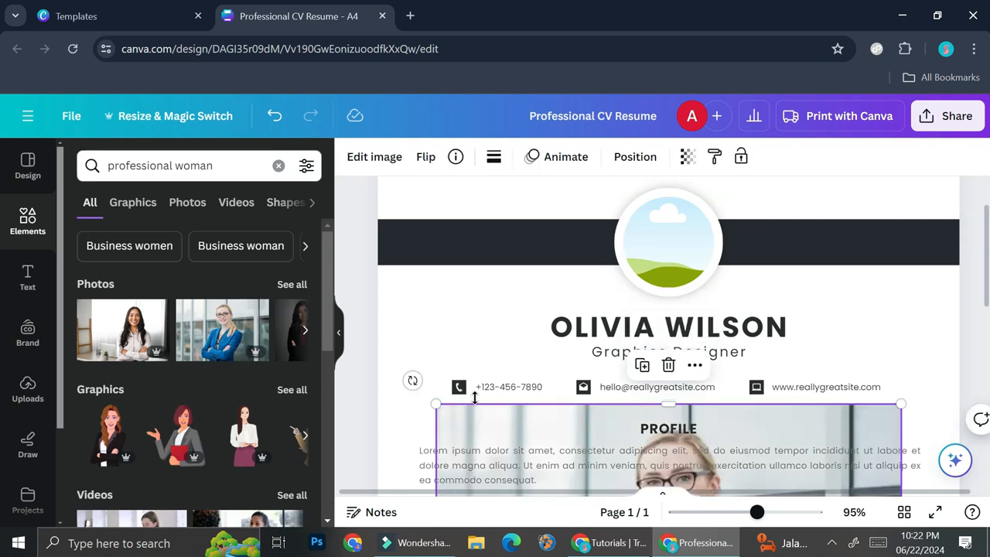
scroll(474, 398, down, 2)
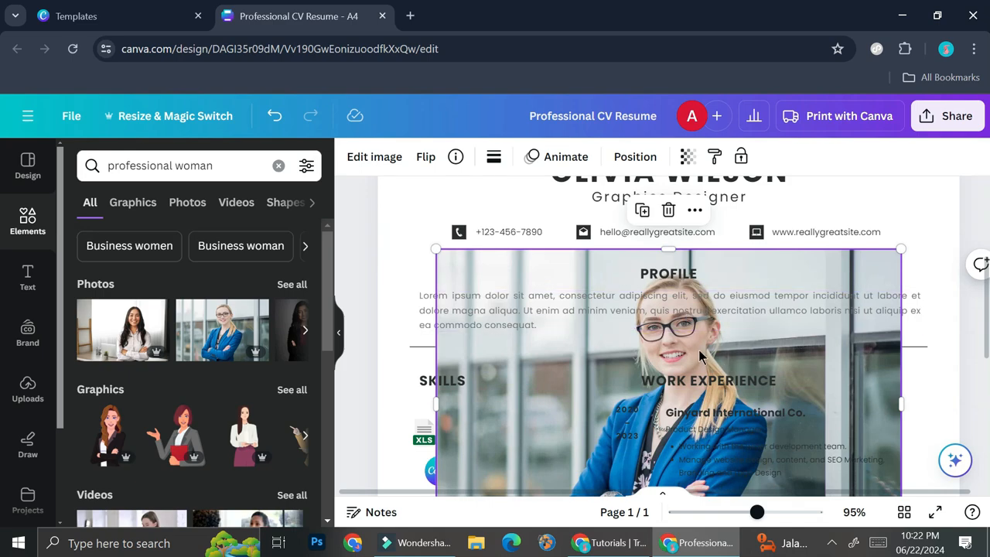
drag(604, 349, 627, 201)
scroll(806, 308, up, 2)
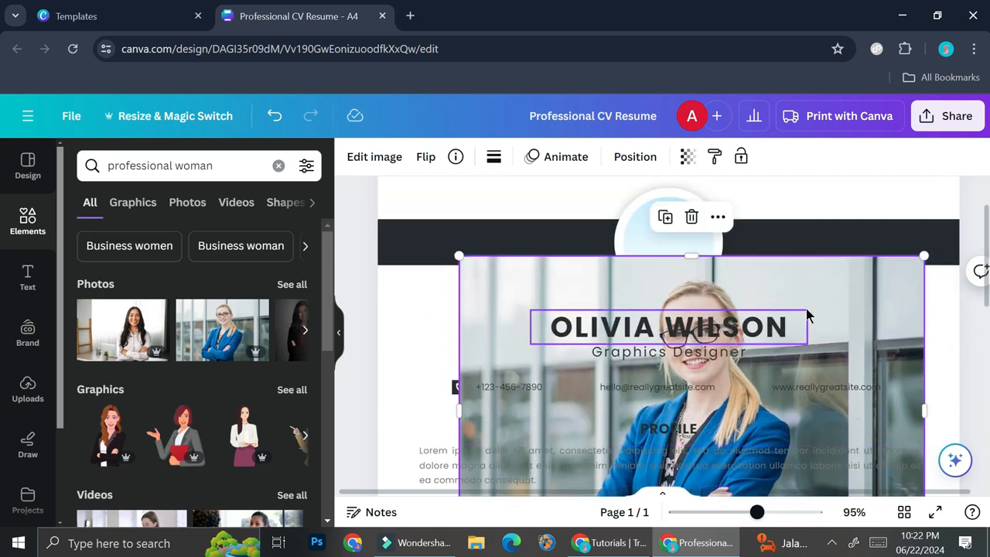
drag(834, 290, 791, 242)
key(Delete)
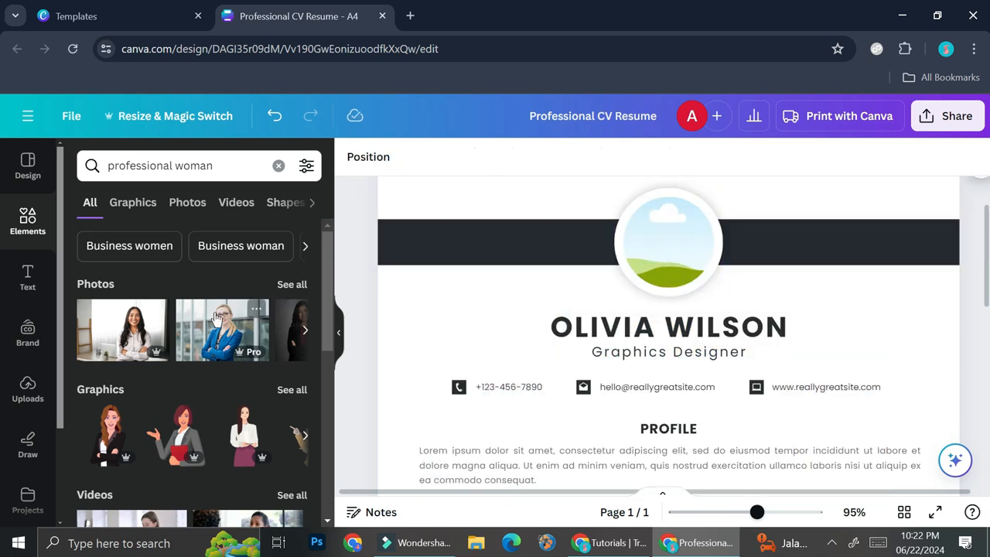
Drag the blonde businesswoman photo into the circular profile frame at the top of the CV
drag(229, 332, 650, 236)
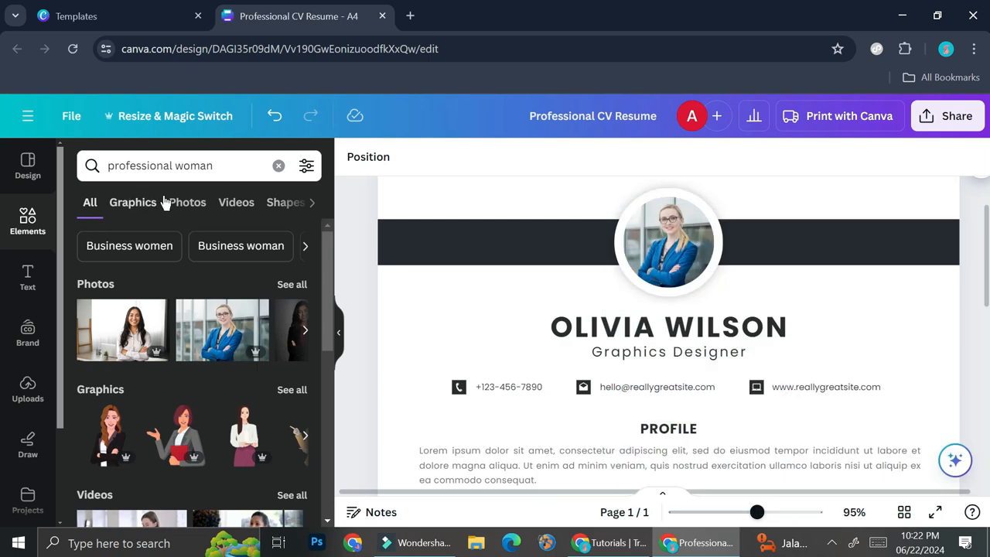
Search elements for frames and add a square frame beside the profile photo
click(279, 167)
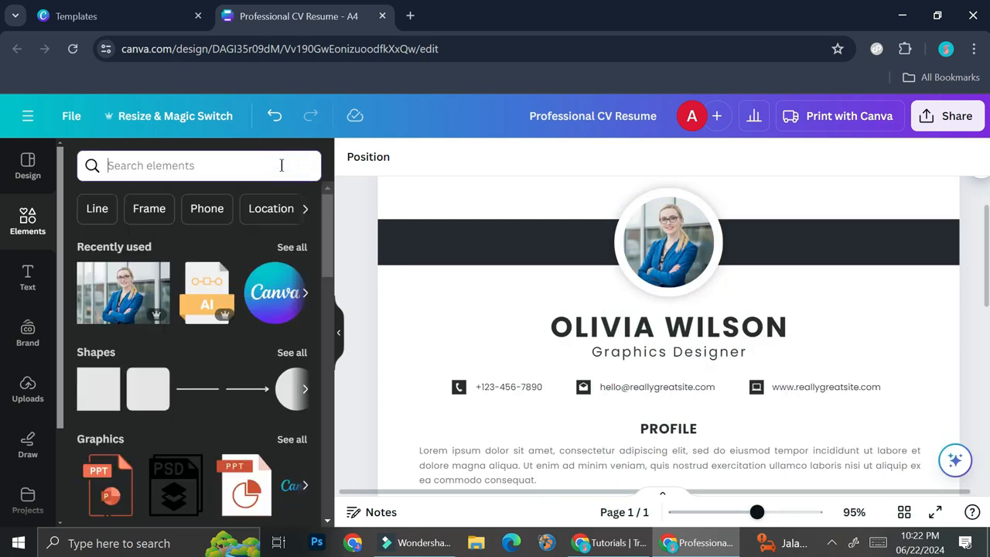
text(frame)
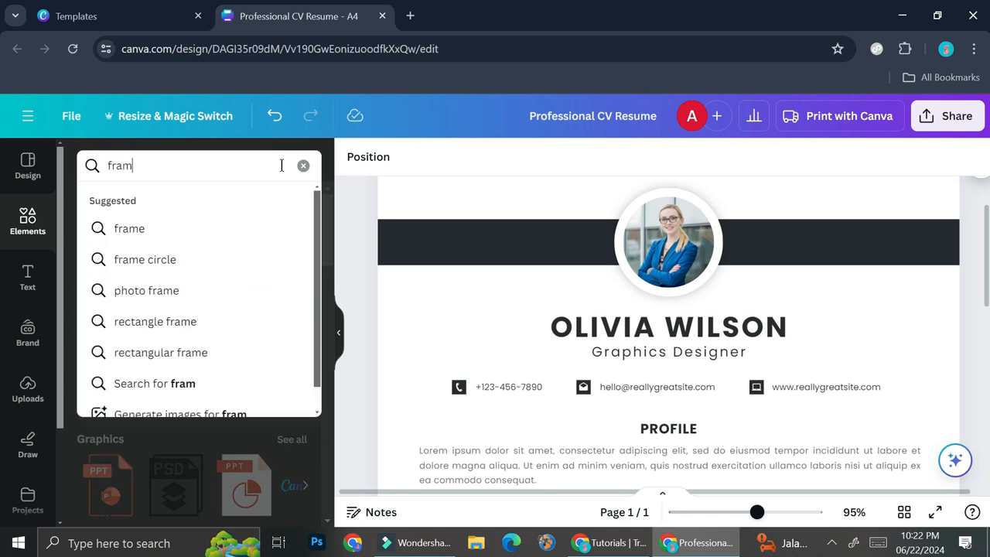
click(210, 228)
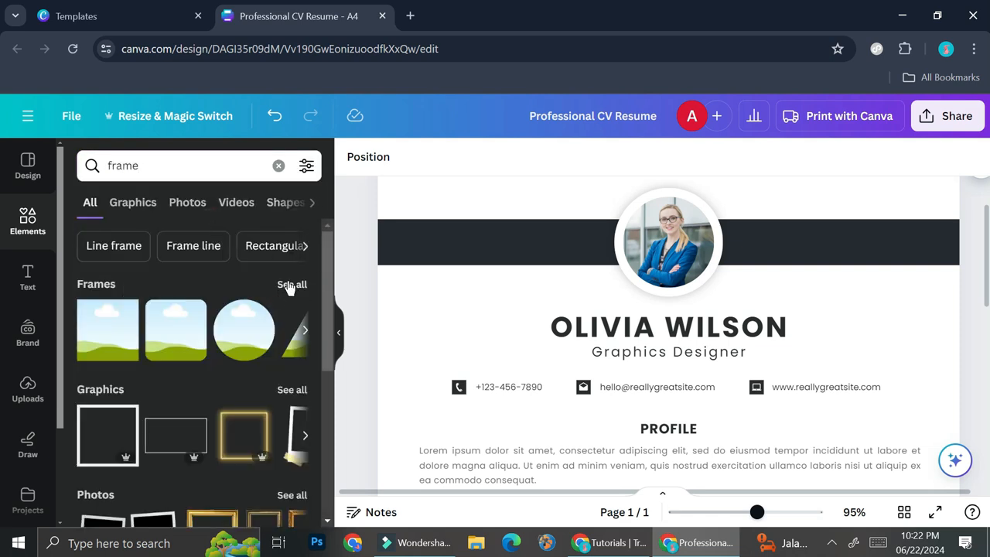
click(289, 284)
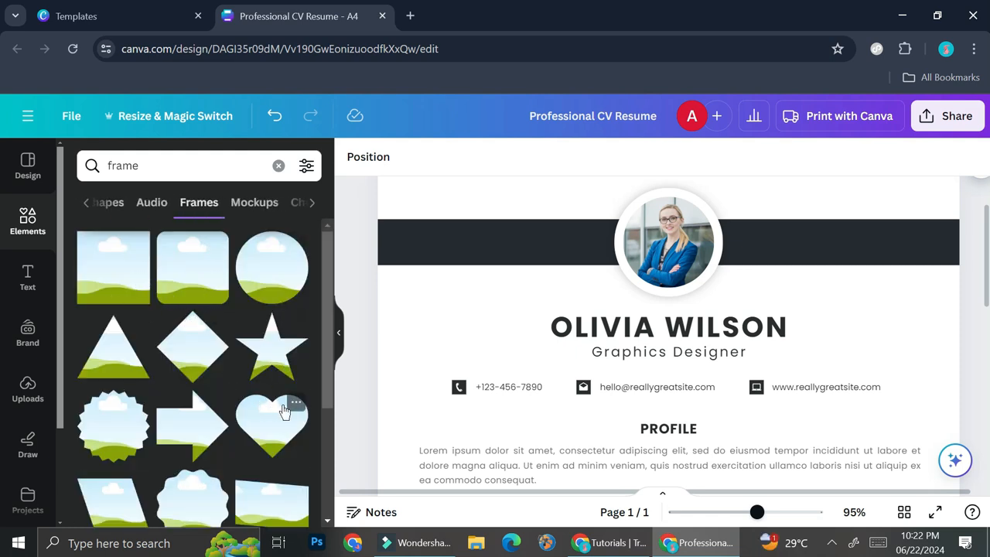
scroll(286, 404, down, 2)
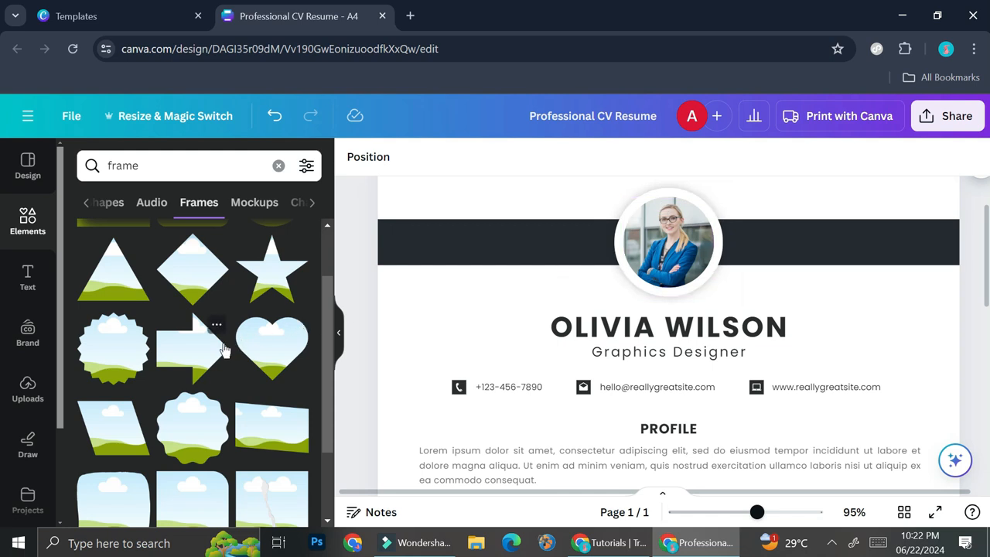
scroll(223, 350, down, 2)
scroll(119, 276, up, 4)
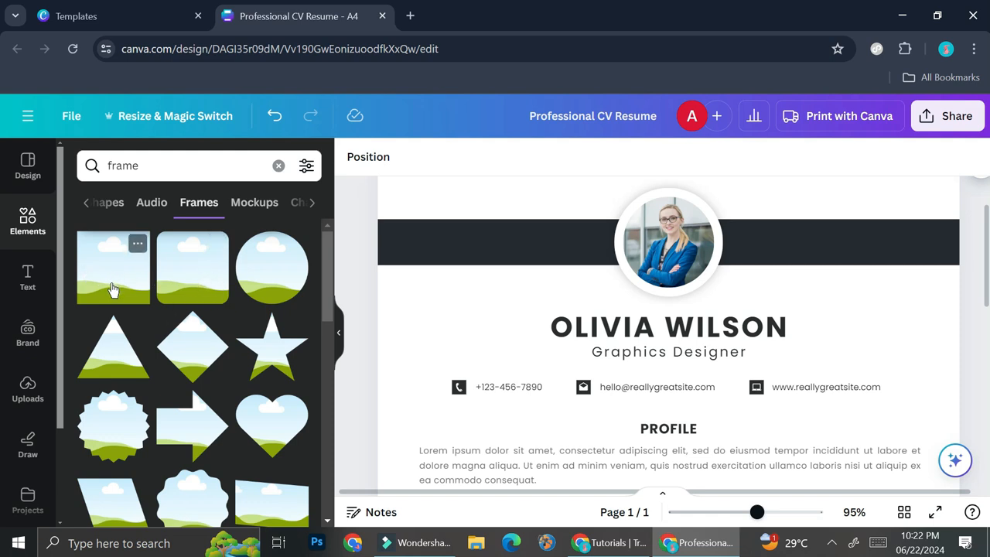
click(106, 284)
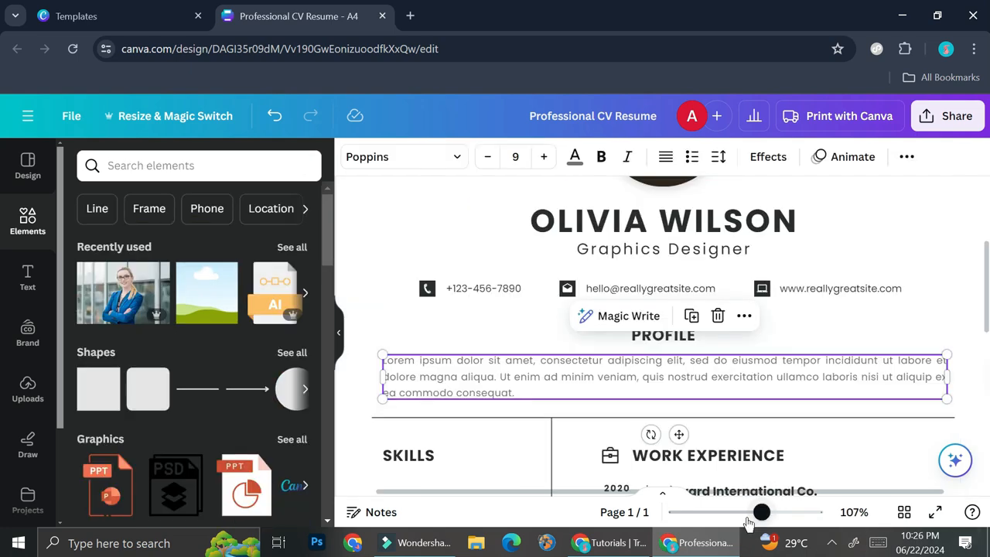
Open the download options and review the available file types without downloading
drag(762, 513, 728, 513)
click(952, 129)
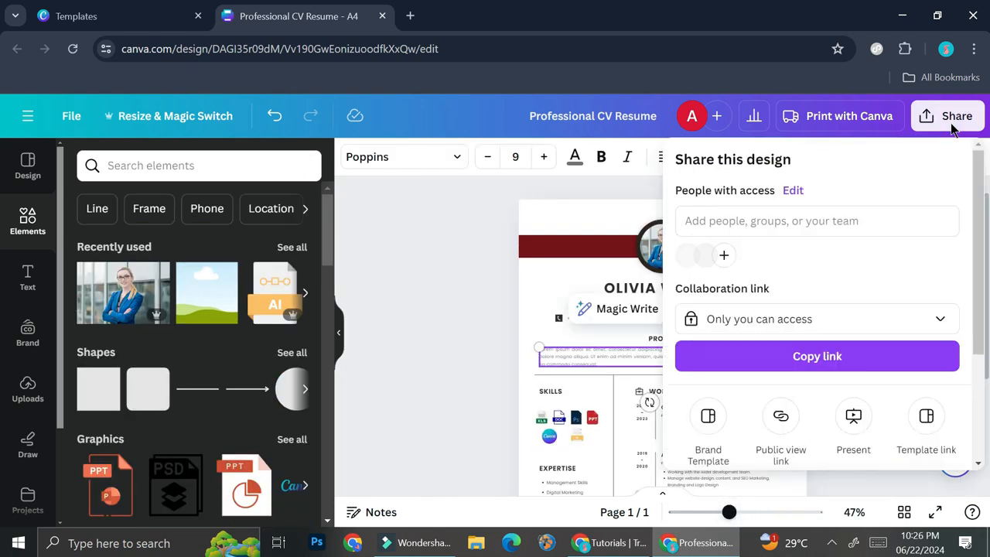
scroll(835, 335, down, 3)
click(750, 340)
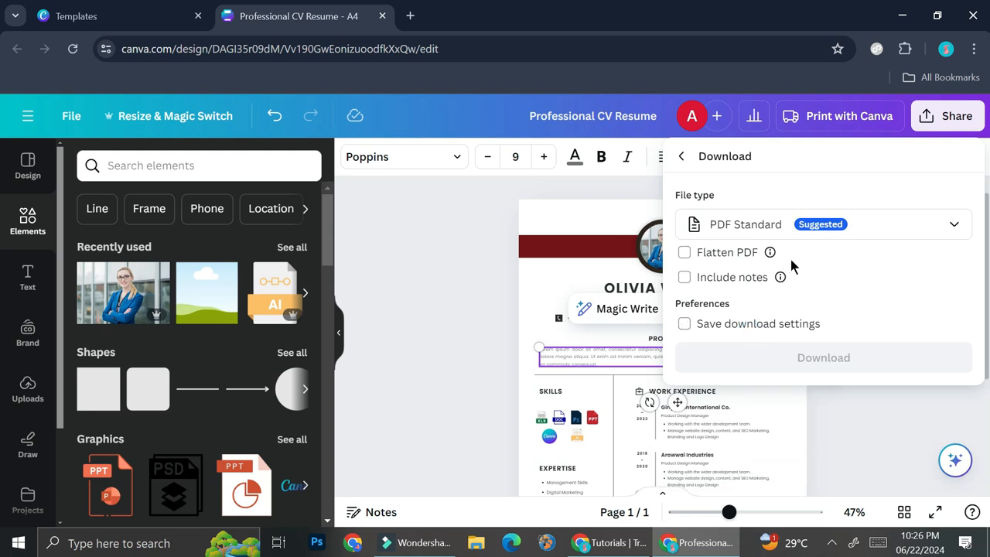
click(809, 230)
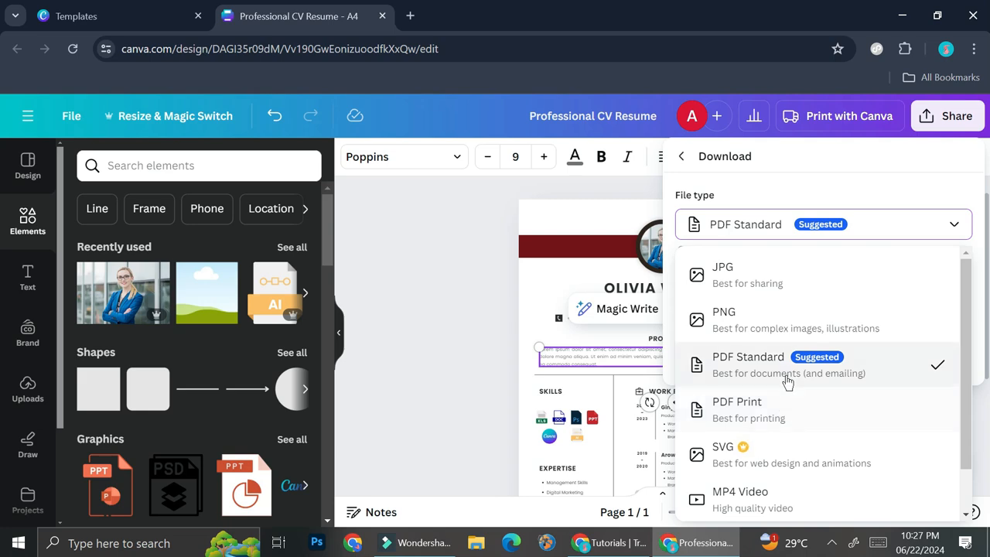
click(369, 270)
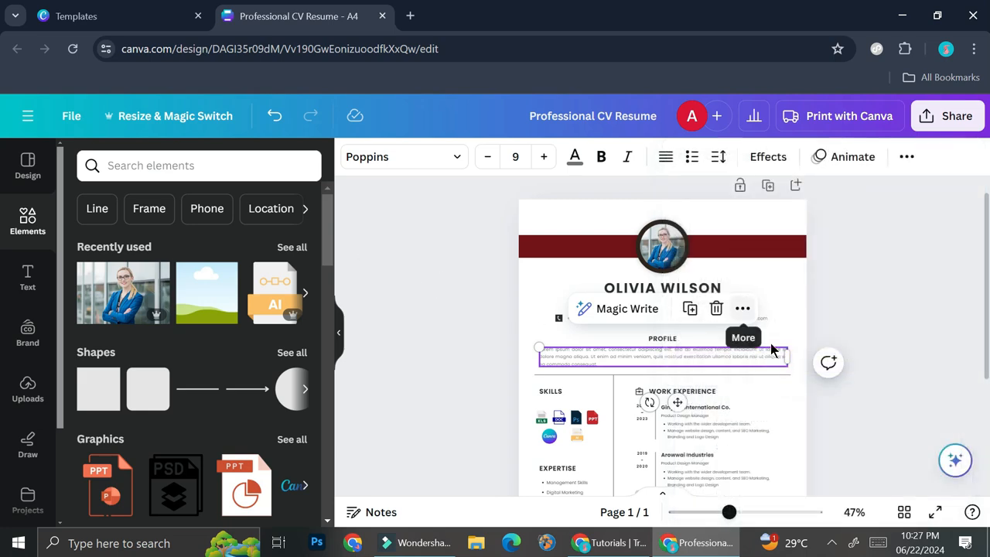
Open the link editor for the website address in the contact row, then dismiss it
click(747, 512)
scroll(719, 364, down, 2)
scroll(743, 309, up, 3)
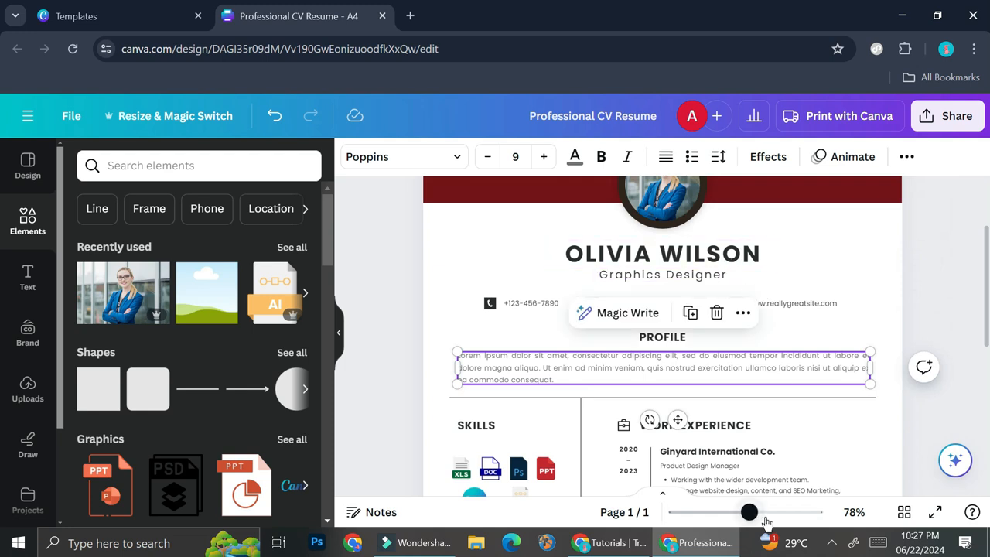
click(764, 515)
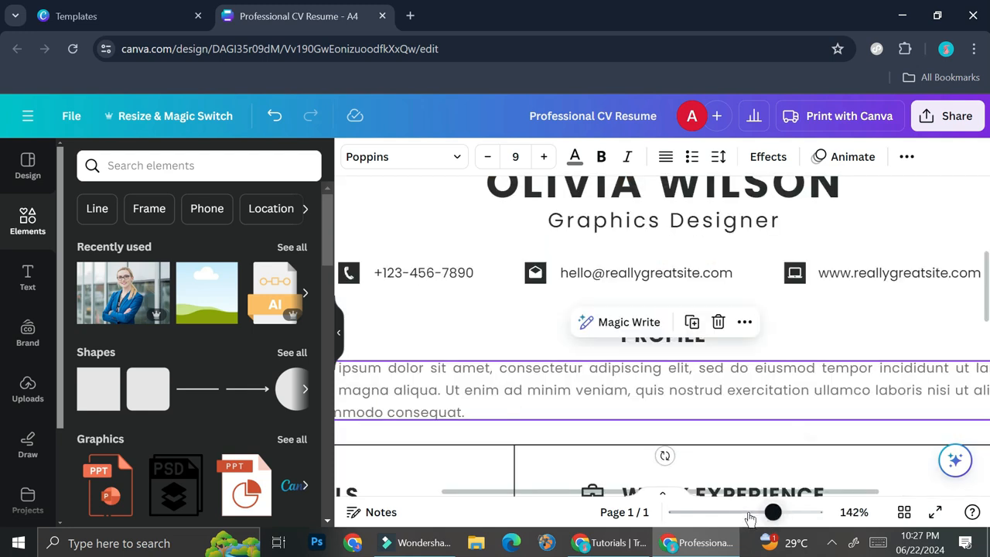
click(903, 274)
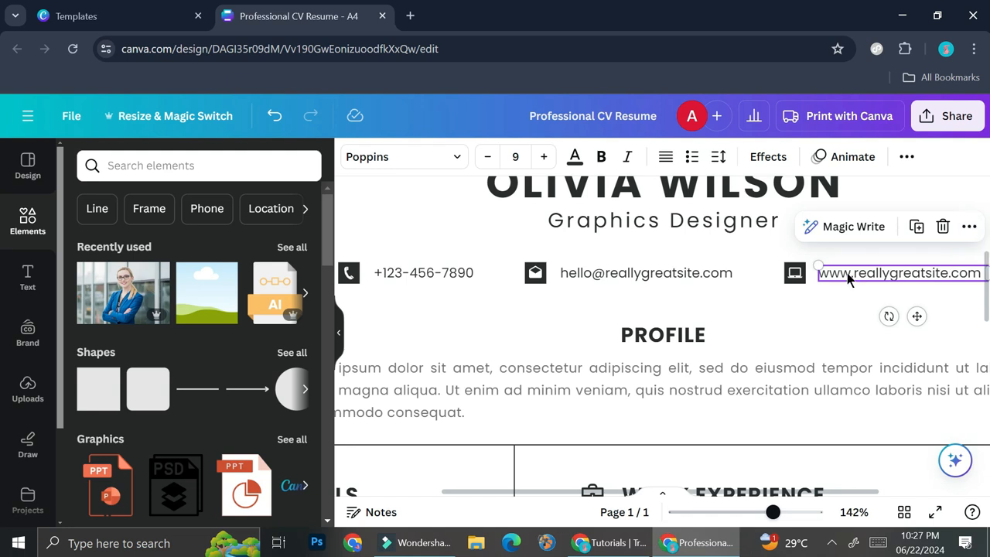
click(969, 226)
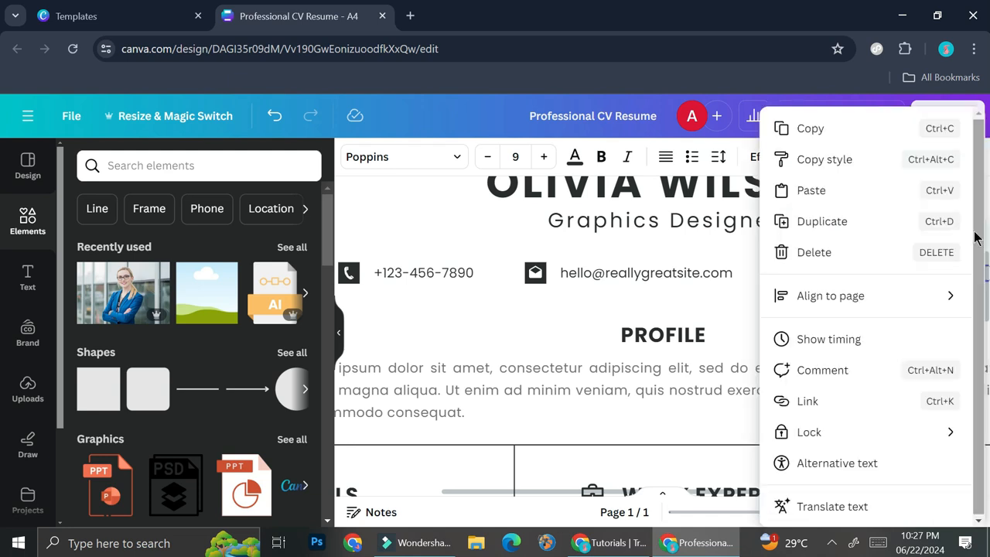
click(806, 401)
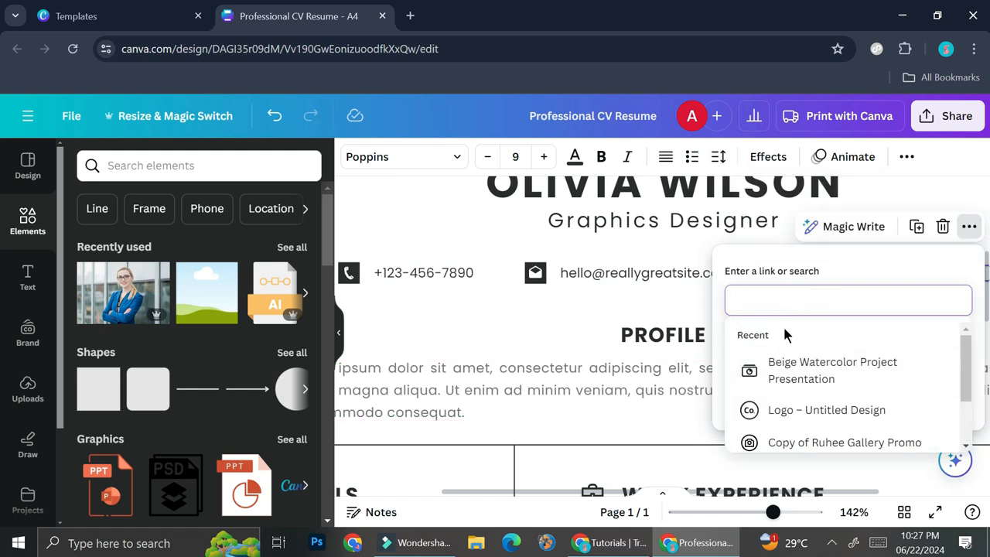
click(563, 358)
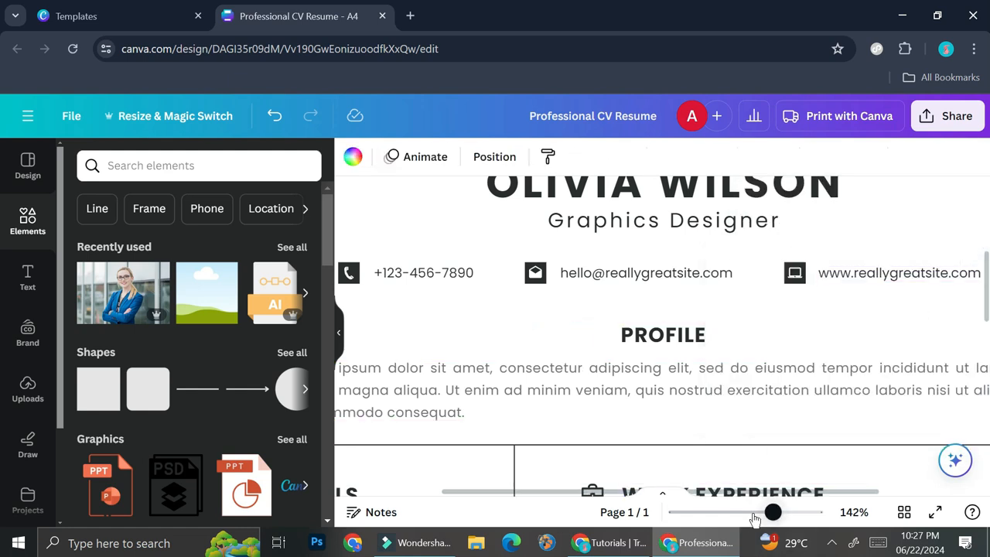
click(743, 513)
click(730, 512)
scroll(829, 409, down, 3)
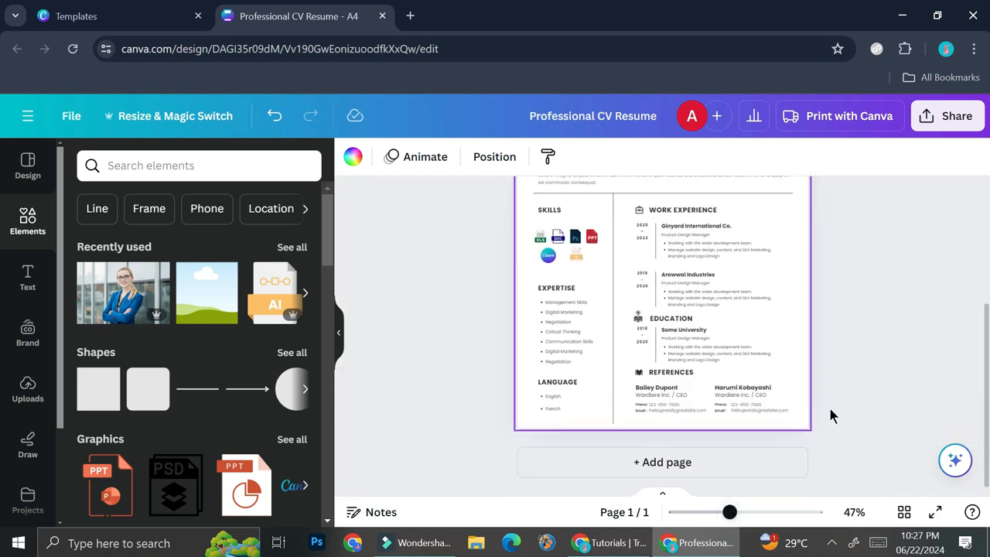
scroll(829, 409, up, 3)
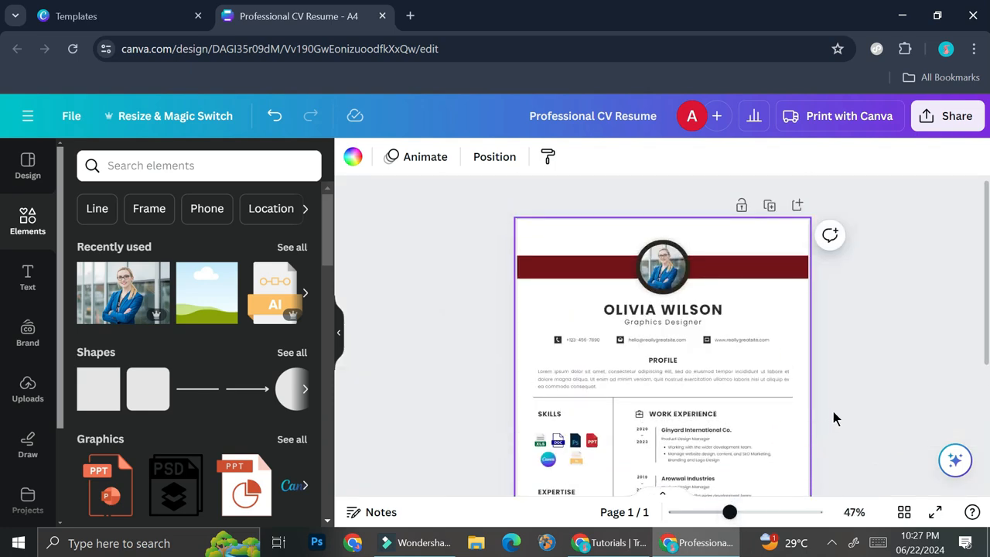